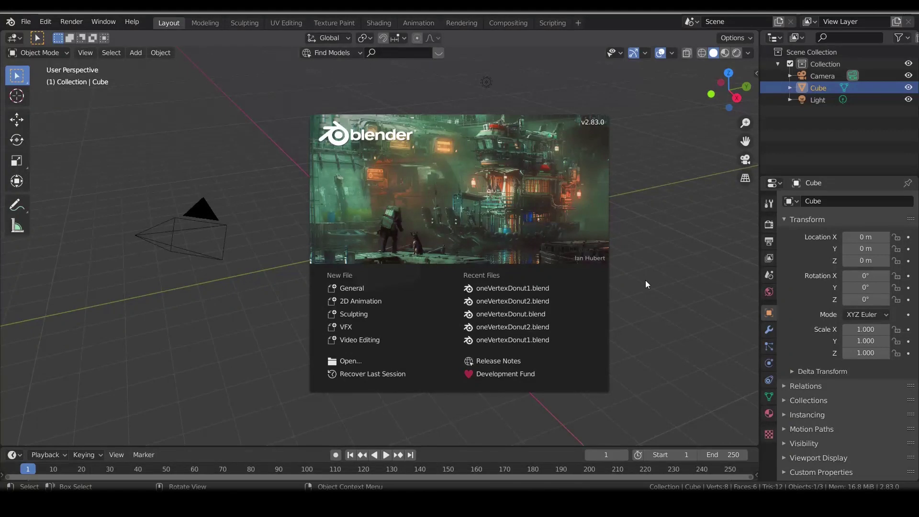
Step: Delete the default camera and light, keeping the cube
left_click(645, 285)
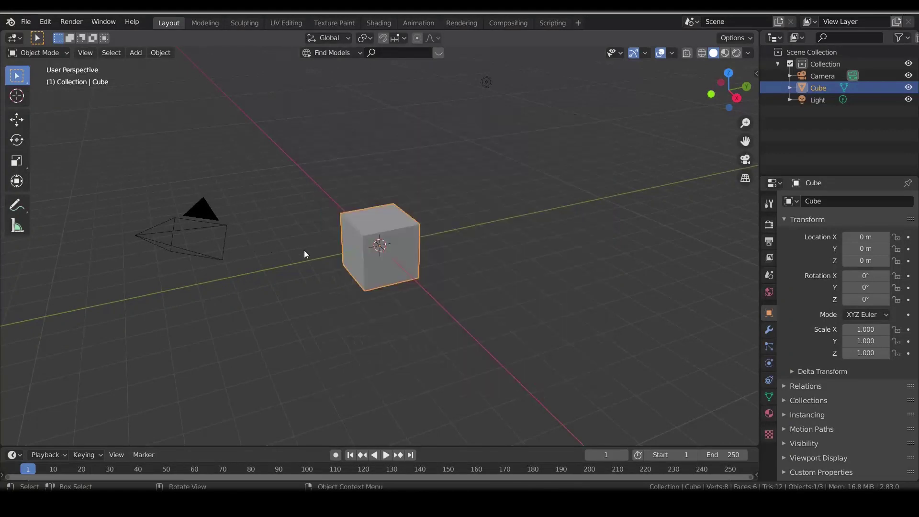
key("a")
key("Delete")
key("ctrl+z")
left_click(376, 233)
left_click(201, 225)
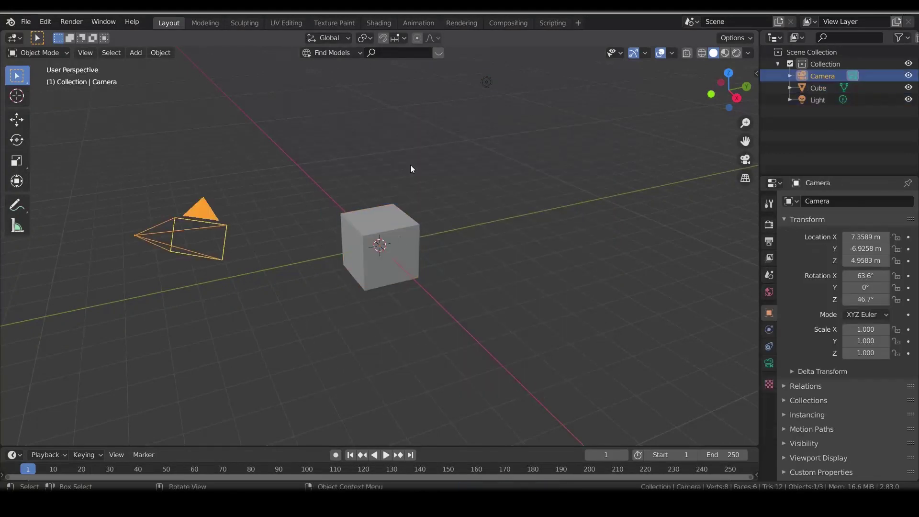
left_click(486, 82, "shift")
key("Delete")
Step: Select the cube, enter Edit Mode and merge its vertices at the center
left_click(397, 238)
key("KP_Decimal")
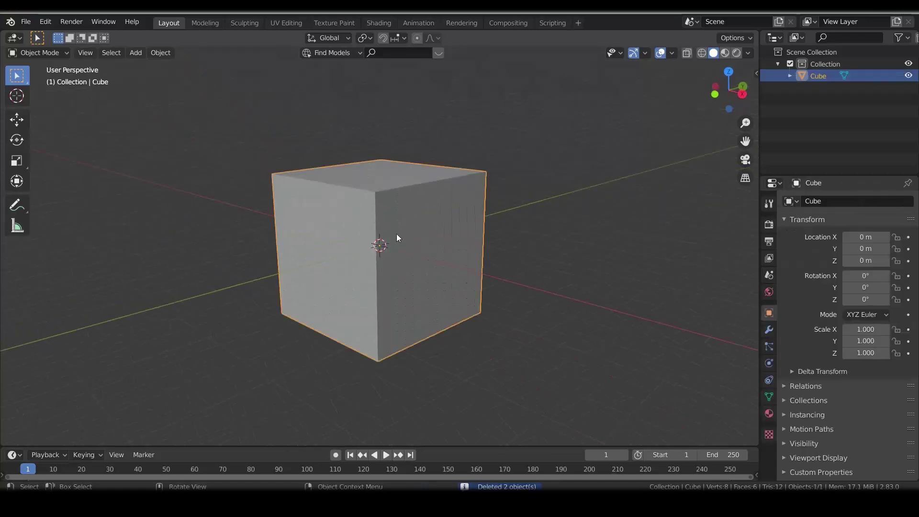
key("Tab")
key("m")
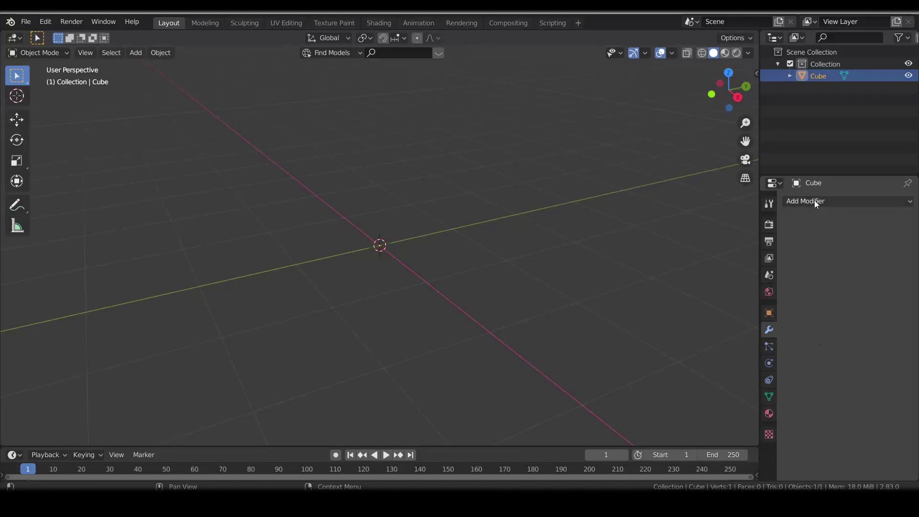
Step: Add a Displace modifier along X with negated strength
left_click(815, 201)
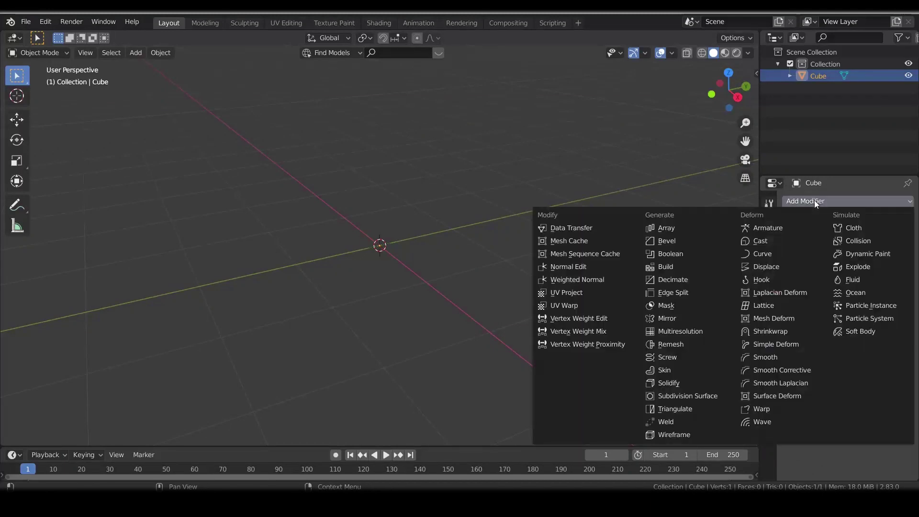
left_click(761, 266)
middle_click_drag(359, 303, 674, 306)
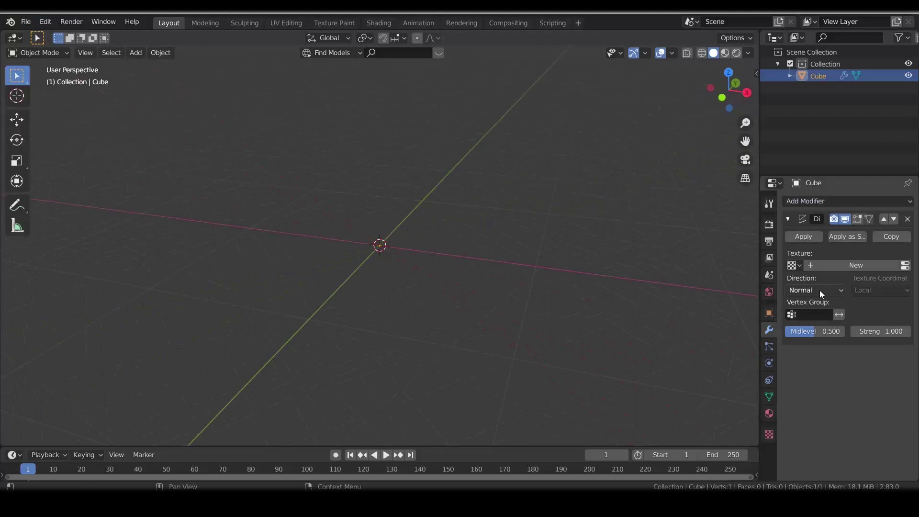
left_click(819, 291)
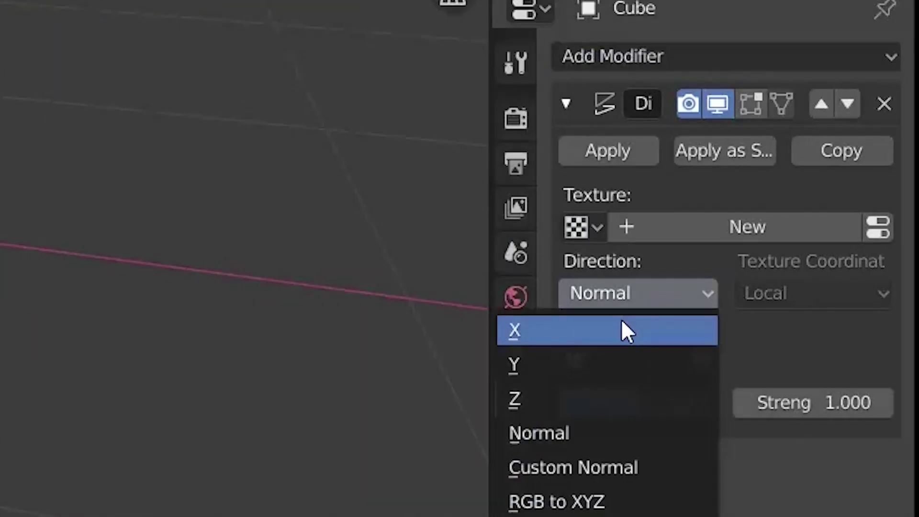
left_click(622, 331)
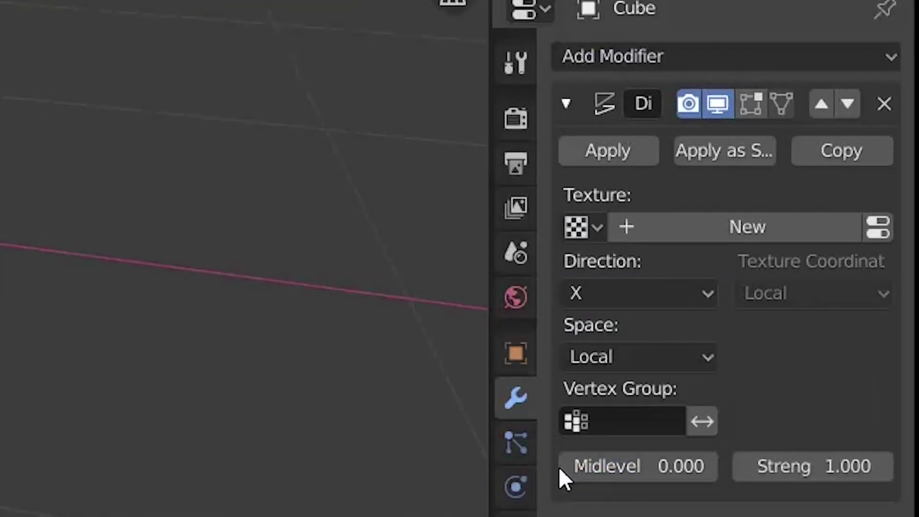
key("minus")
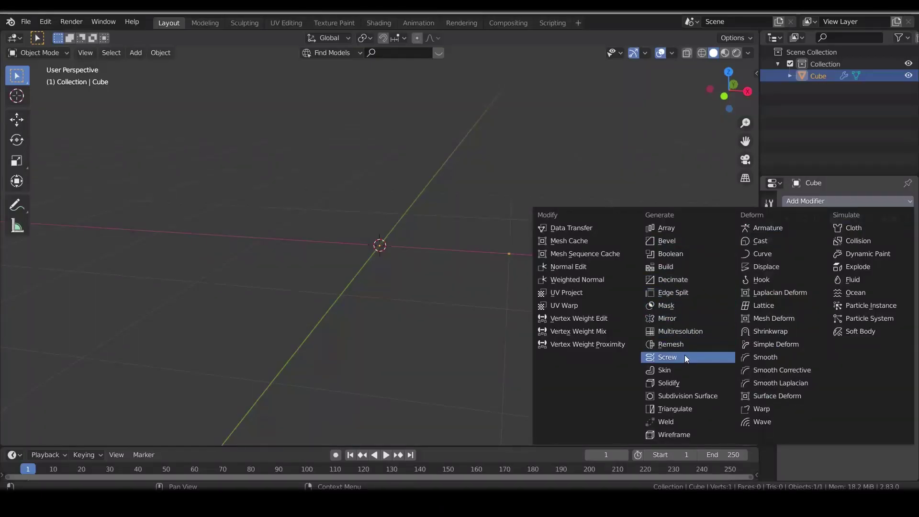
Step: Spin the Screw around Y with 32 viewport and render steps and merged vertices
left_click(685, 357)
left_click(826, 275)
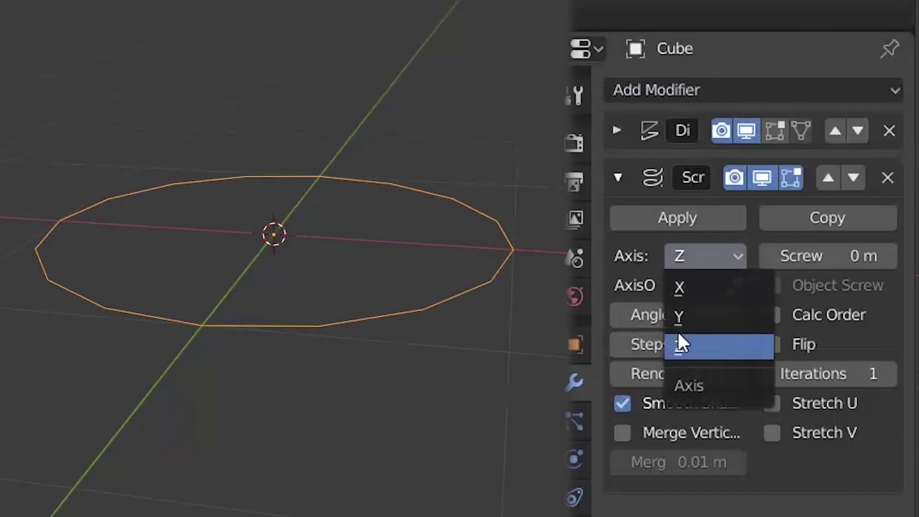
left_click(817, 305)
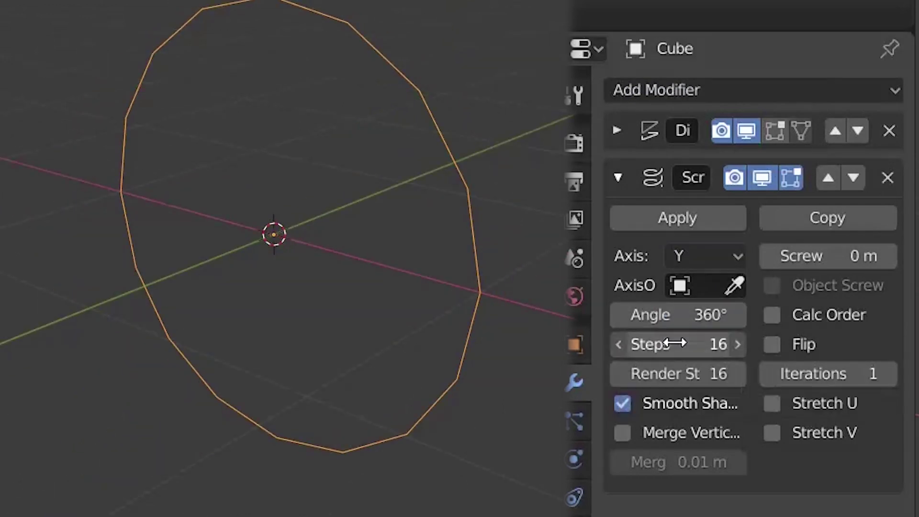
left_click_drag(671, 344, 671, 373)
type("32")
key("Return")
left_click(622, 433)
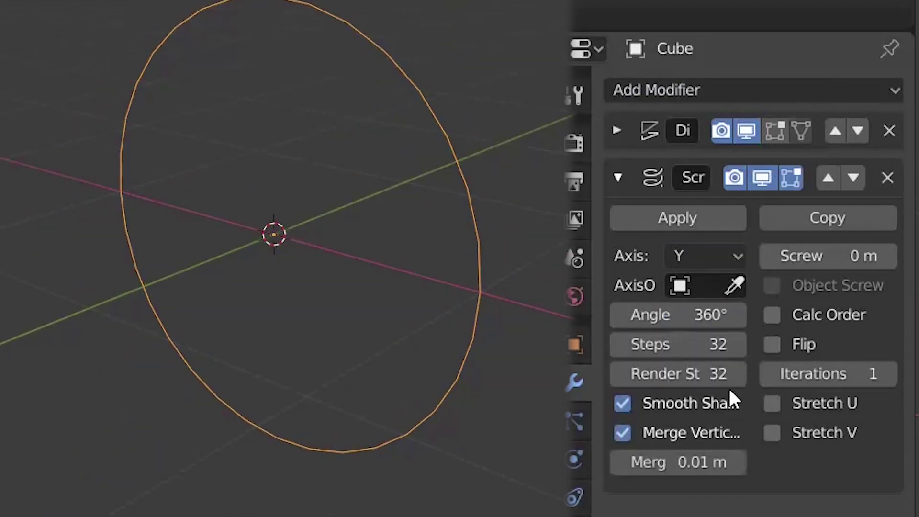
Step: Add a second Displace along X with Midlevel 0 and Strength 2
left_click(619, 176)
left_click(671, 90)
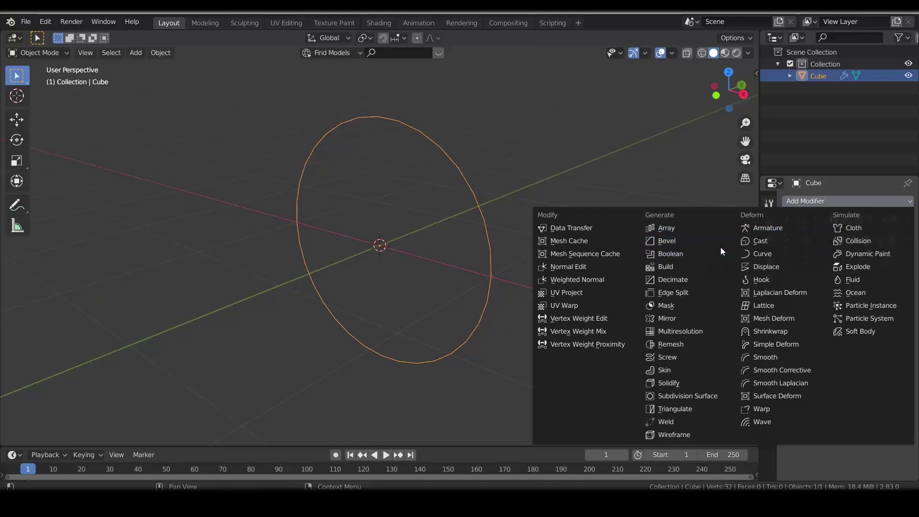
left_click(771, 267)
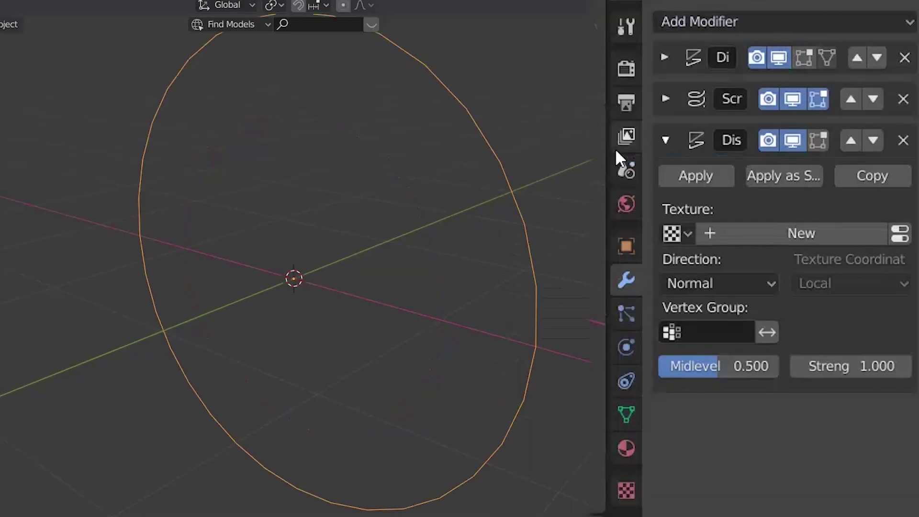
left_click(690, 284)
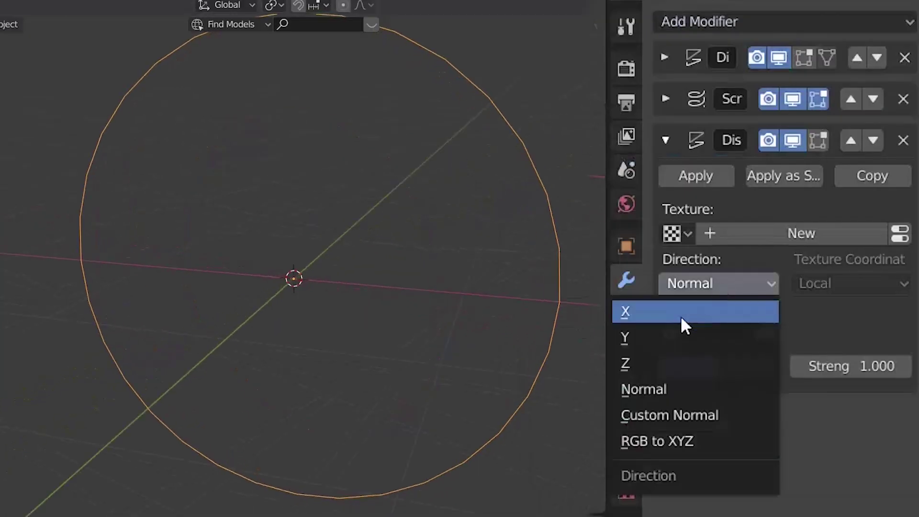
left_click(680, 315)
left_click_drag(695, 414, 601, 421)
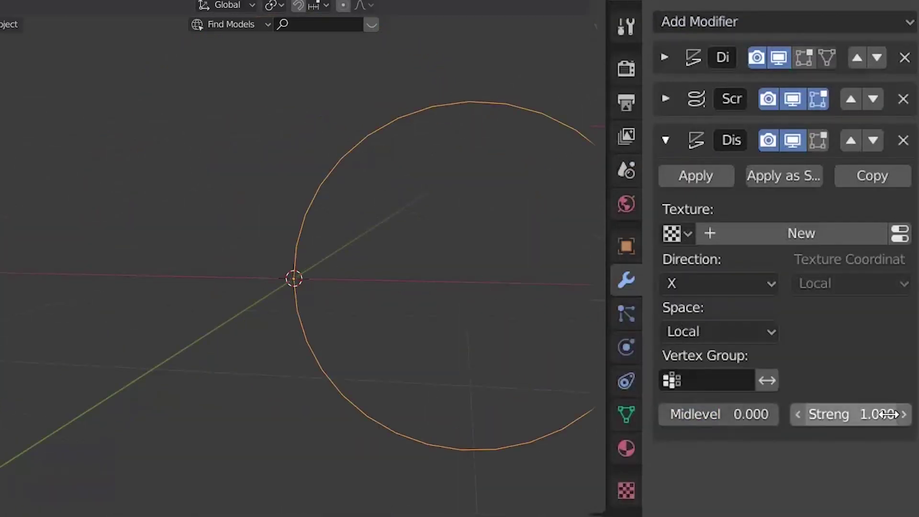
mouse_move(830, 417)
left_mouse_down()
mouse_move(886, 417)
mouse_move(830, 417)
left_mouse_up()
left_click(830, 416)
type("2")
key("Return")
middle_click_drag(455, 249, 564, 228)
Step: Add a Screw around Z with 32 steps and merged vertices, showing the wireframe
left_click(786, 21)
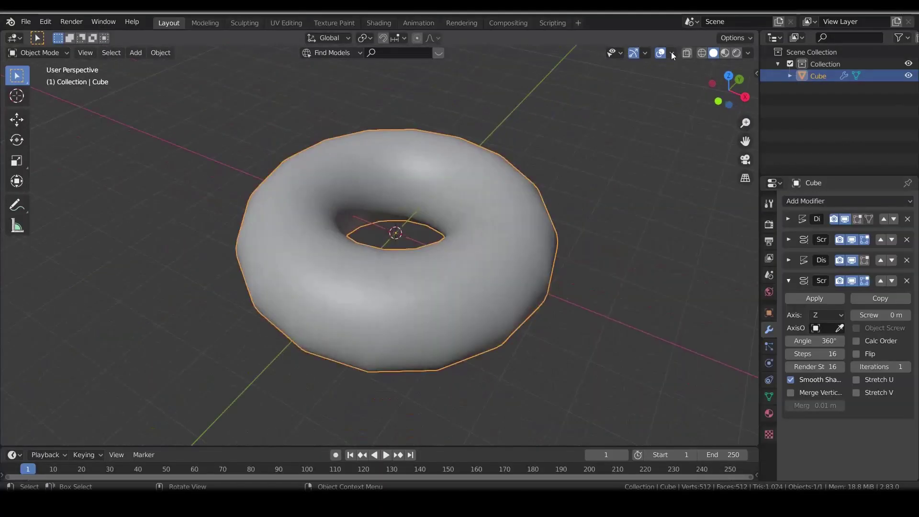
left_click(672, 53)
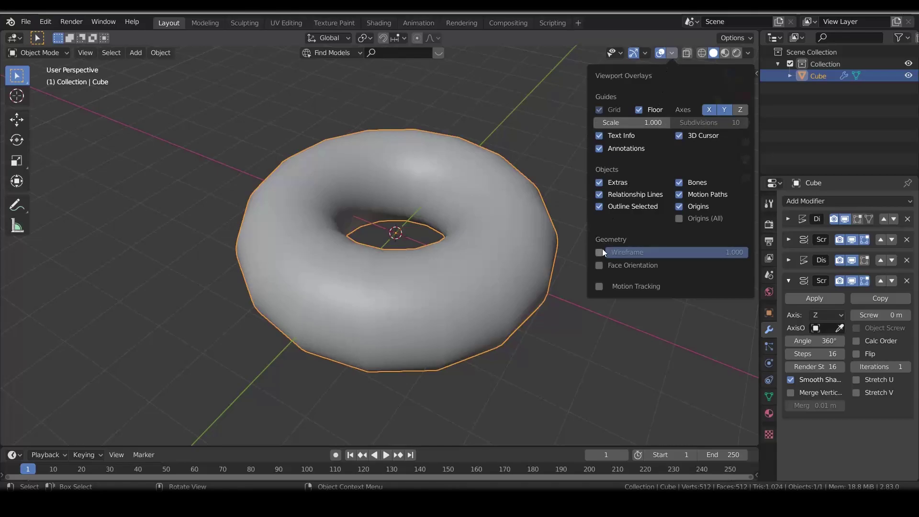
left_click(600, 253)
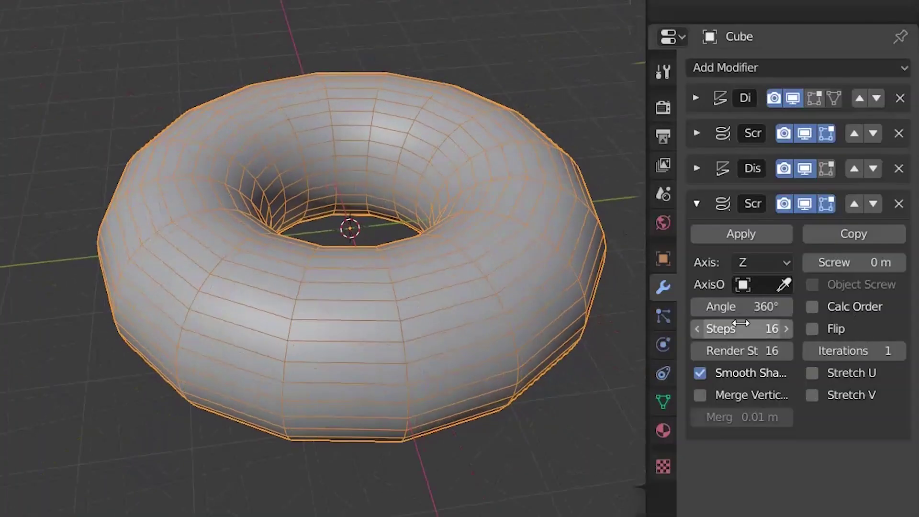
double_click(739, 329)
type("32")
key("Return")
left_click(700, 395)
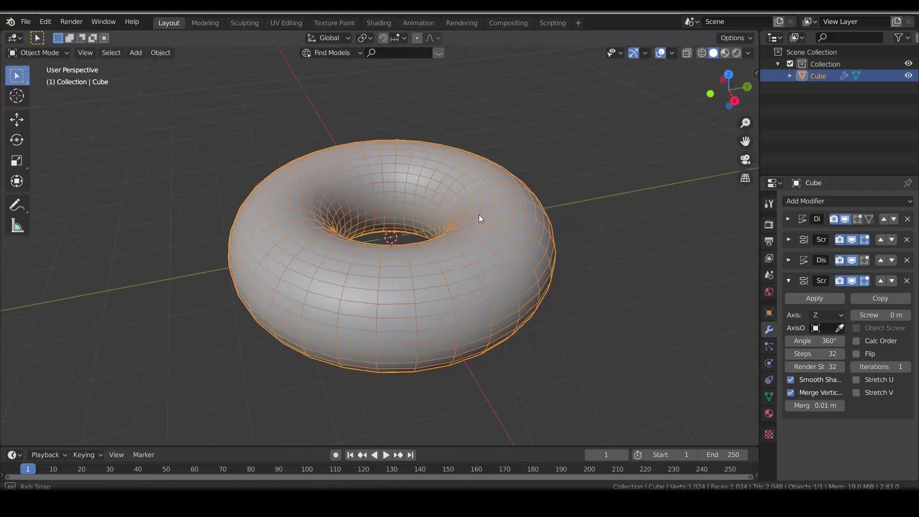
Step: Turn on the Face Orientation overlay and flip the torus normals outward
middle_click_drag(481, 219, 637, 85)
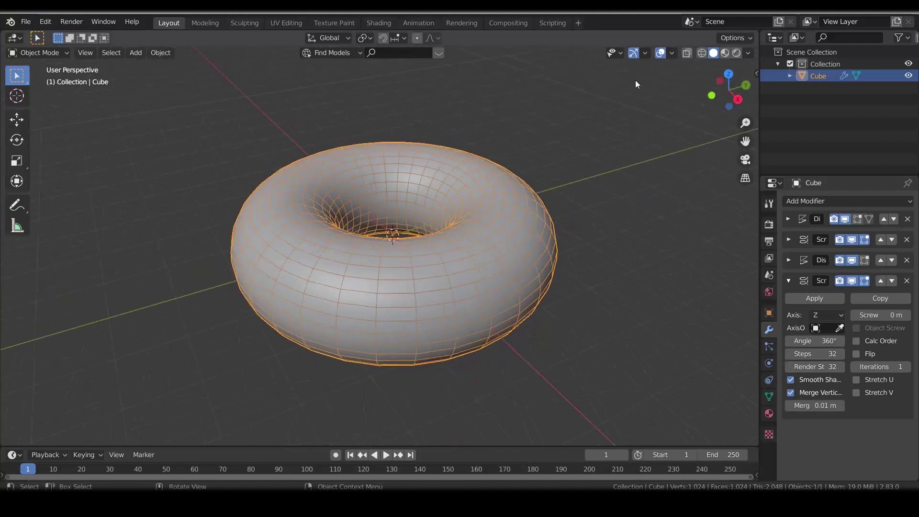
left_click(673, 54)
left_click(599, 266)
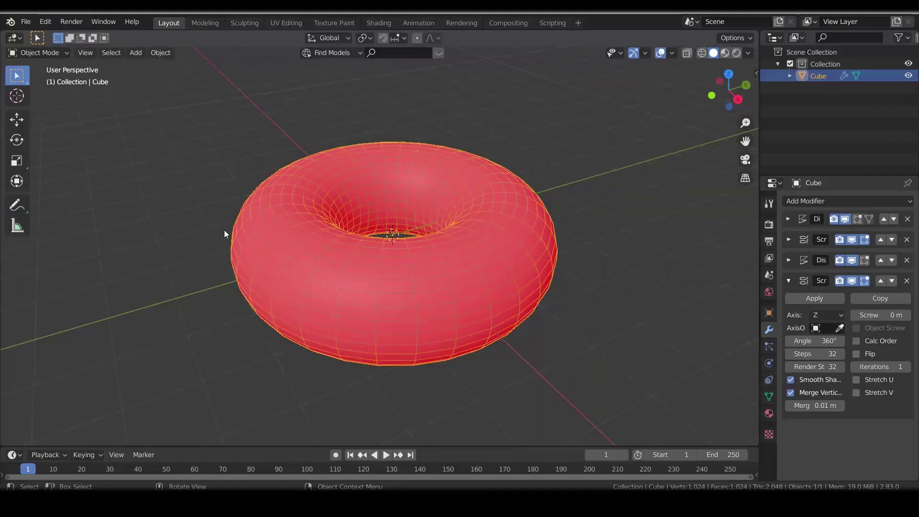
middle_click_drag(226, 234, 372, 228)
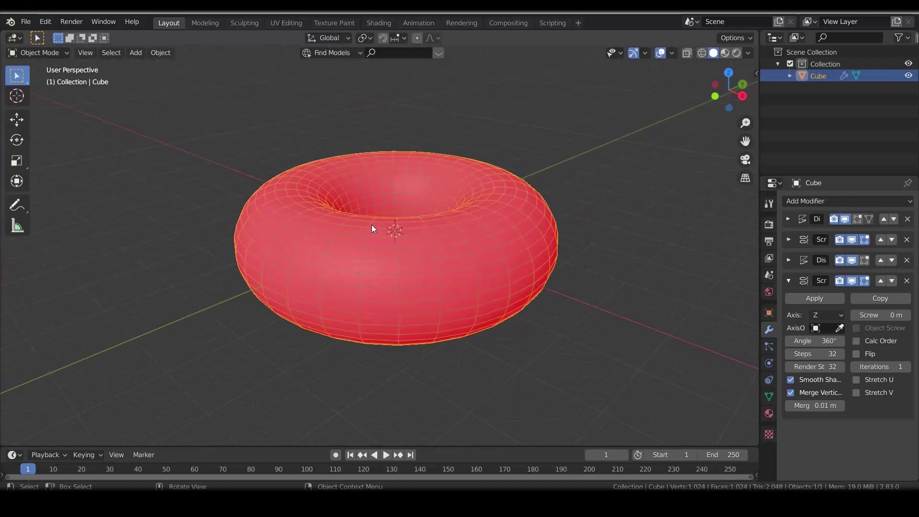
left_click(791, 317)
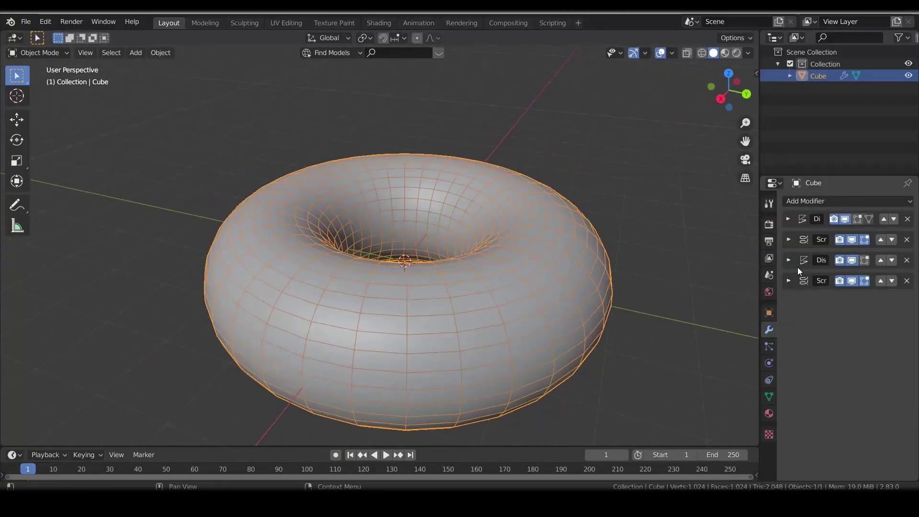
Step: Add a Subdivision Surface modifier to the donut with viewport and render levels 3
left_click(814, 199)
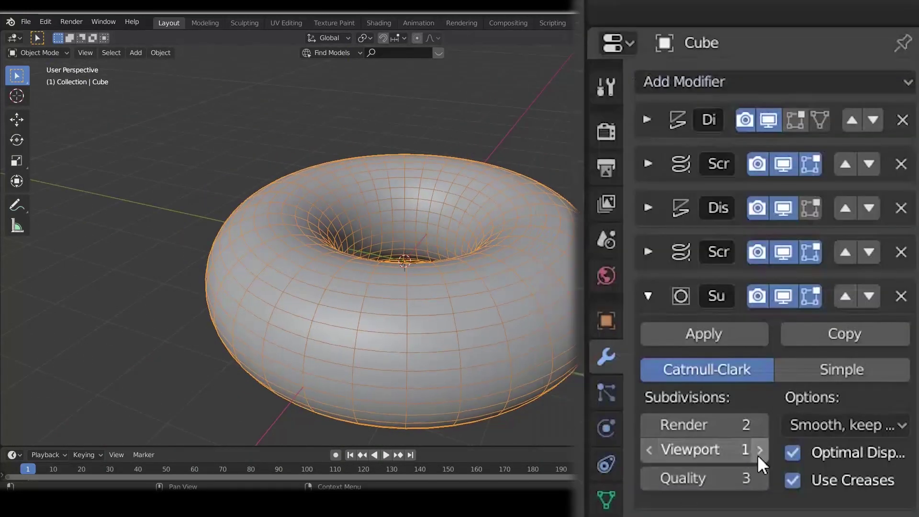
left_click(759, 452)
left_click(759, 452)
left_click(760, 416)
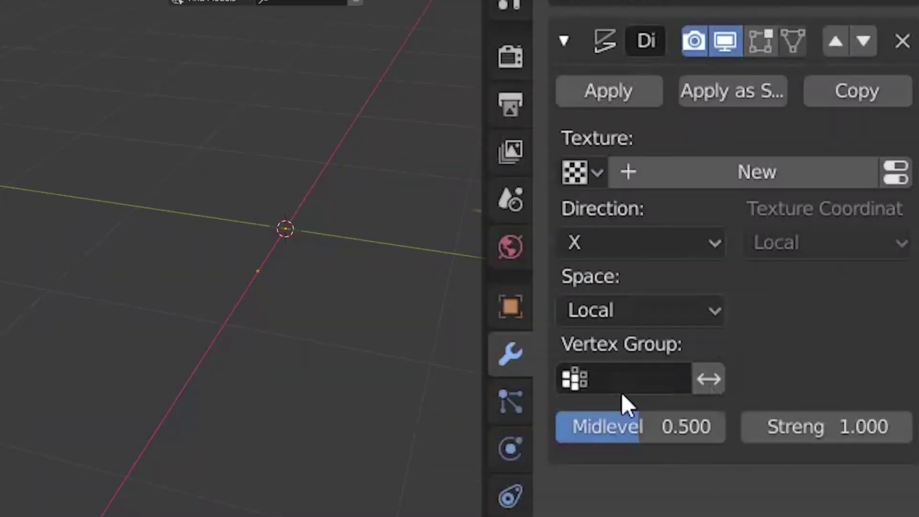
Step: Set Displace Midlevel to 0 and sweep the vertex 180° around Y
left_click_drag(618, 426, 565, 427)
middle_click_drag(405, 369, 364, 354)
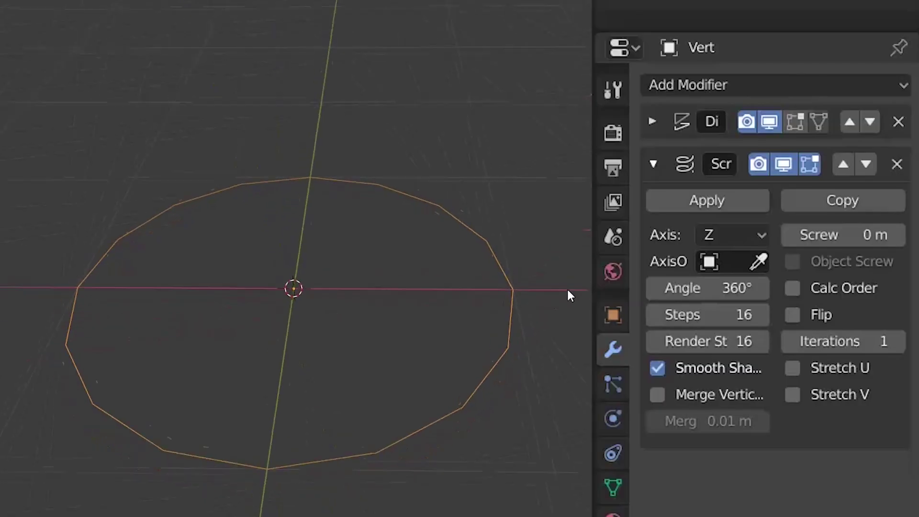
left_click(733, 235)
left_click(711, 290)
middle_click_drag(439, 291, 653, 285)
left_click(704, 291)
type("180")
key("Return")
mouse_move(704, 289)
left_mouse_down()
mouse_move(670, 290)
mouse_move(689, 289)
left_mouse_up()
left_click(708, 287)
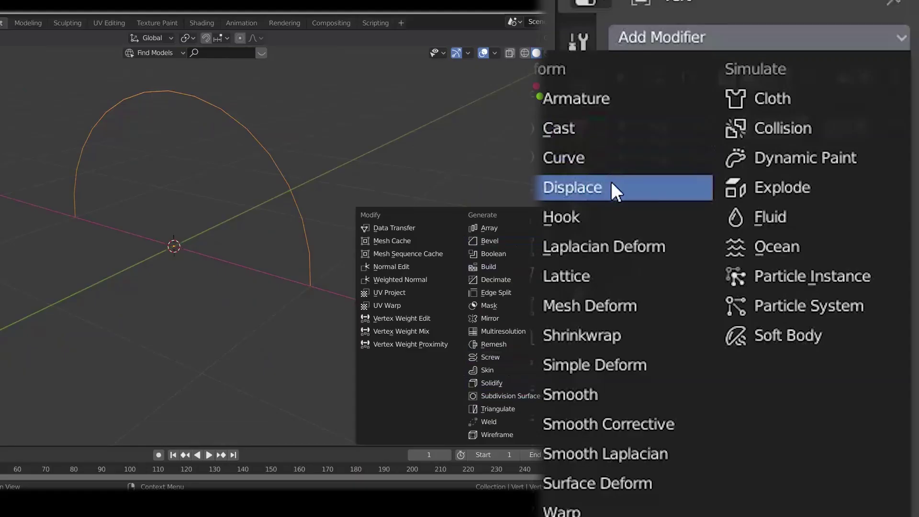
Step: Add a Displace along X with Midlevel 0 and Strength 2 to the half circle
left_click(612, 188)
left_click(631, 279)
left_click(644, 337)
left_click(599, 370)
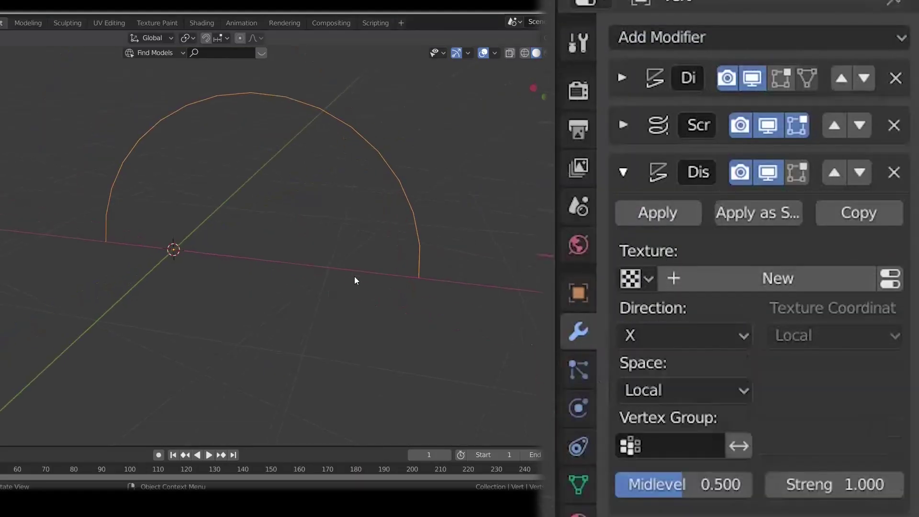
key("BackSpace")
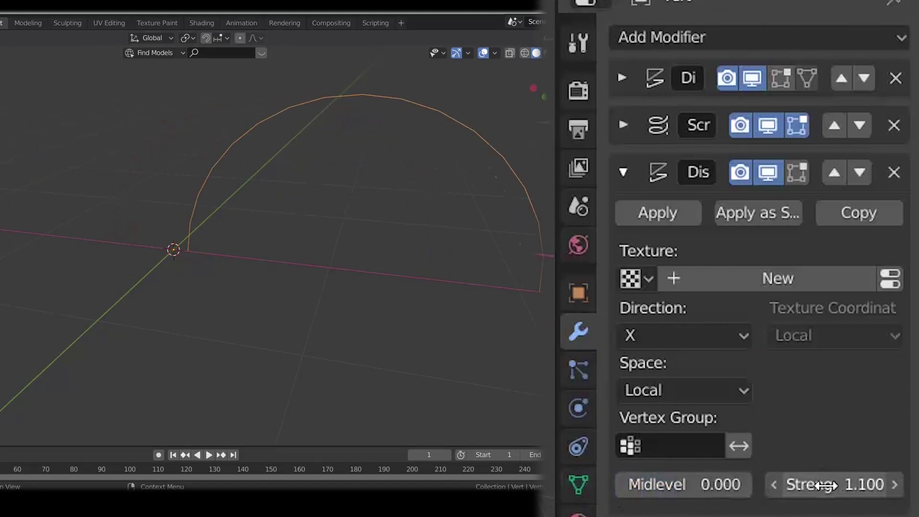
left_click(827, 485)
type("2")
key("Return")
scroll(343, 195, "down", 2)
middle_click_drag(343, 195, 345, 269)
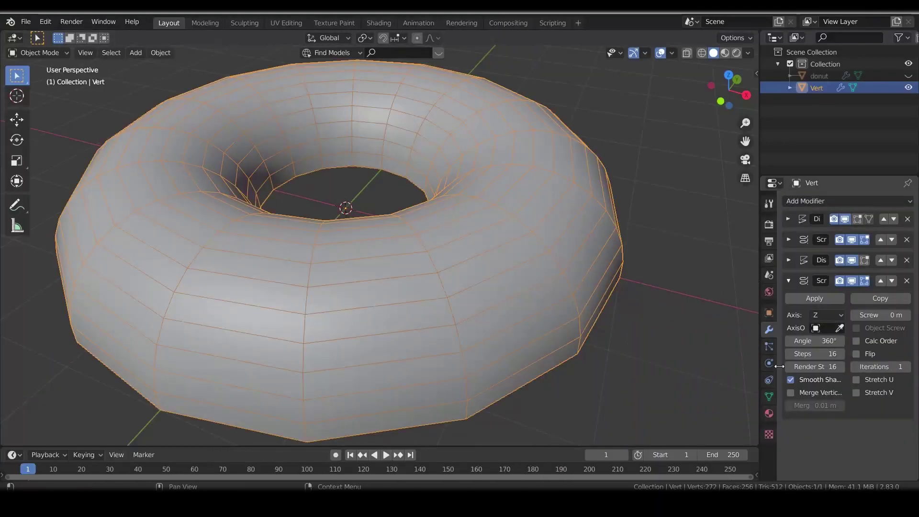
Step: Set the ring's Screw to 32 steps with merged vertices
type("32")
key("Return")
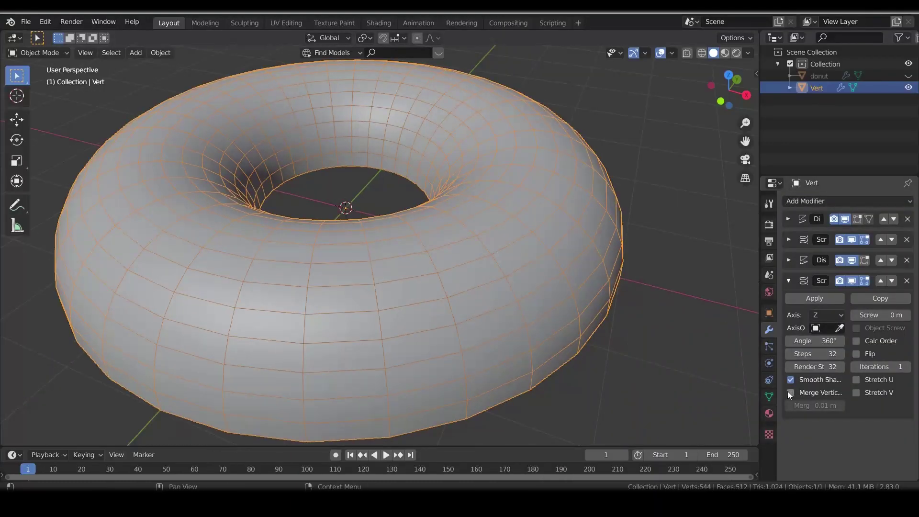
left_click(791, 392)
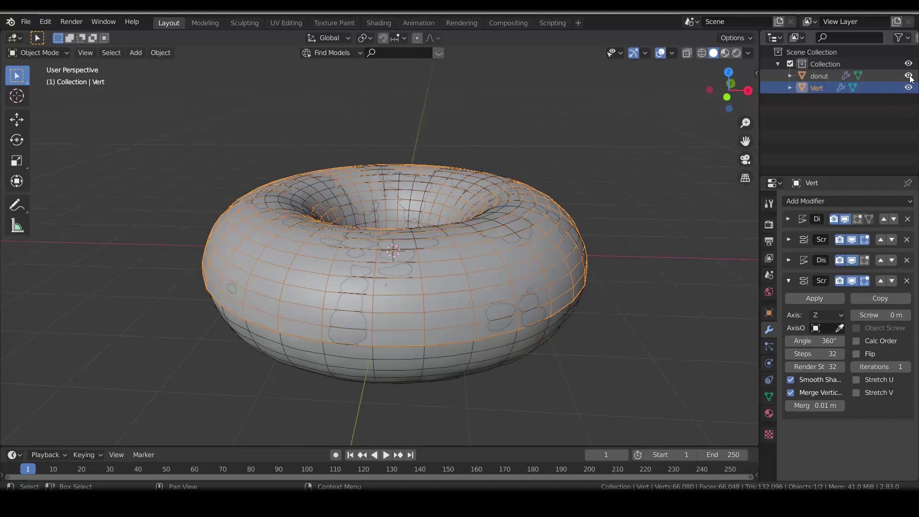
middle_click_drag(587, 251, 608, 214)
Step: Add a Displace to Vert with lowered Midlevel, Strength 0.05 and a new texture
scroll(661, 239, "up", 3)
left_click(789, 281)
left_click(848, 201)
left_click(747, 256)
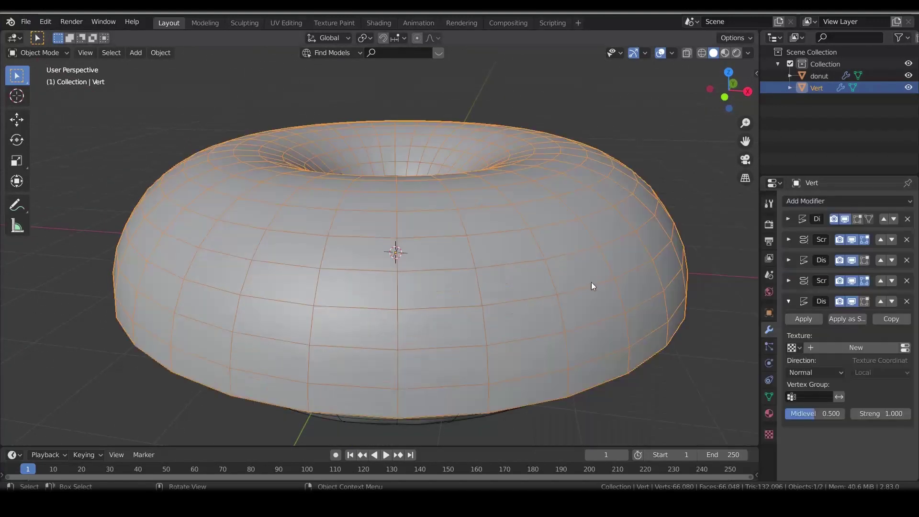
middle_click_drag(574, 295, 499, 314)
scroll(499, 315, "up", 4)
left_click_drag(814, 414, 216, 426)
mouse_move(879, 414)
left_mouse_down()
mouse_move(843, 415)
mouse_move(879, 414)
left_mouse_up()
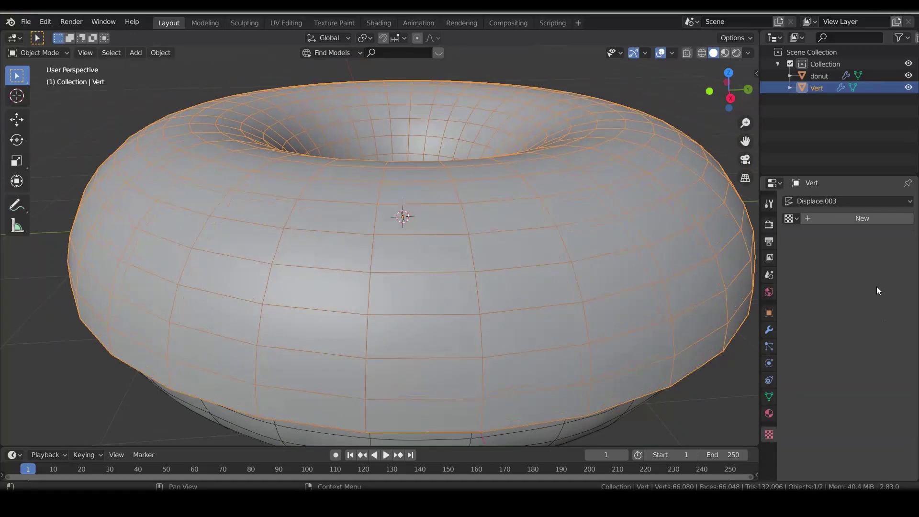
left_click(876, 288)
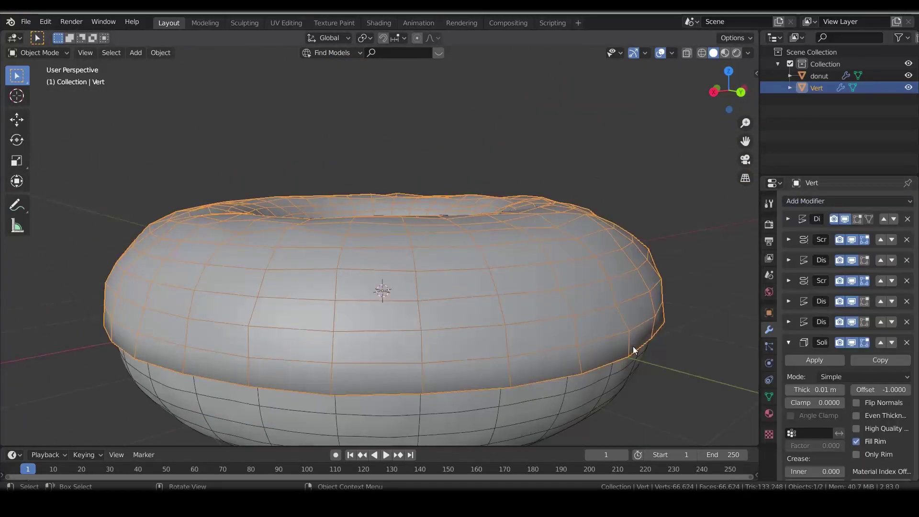
Step: Add a Subdivision Surface to the shell and review the Clouds texture in front view
left_click(693, 358)
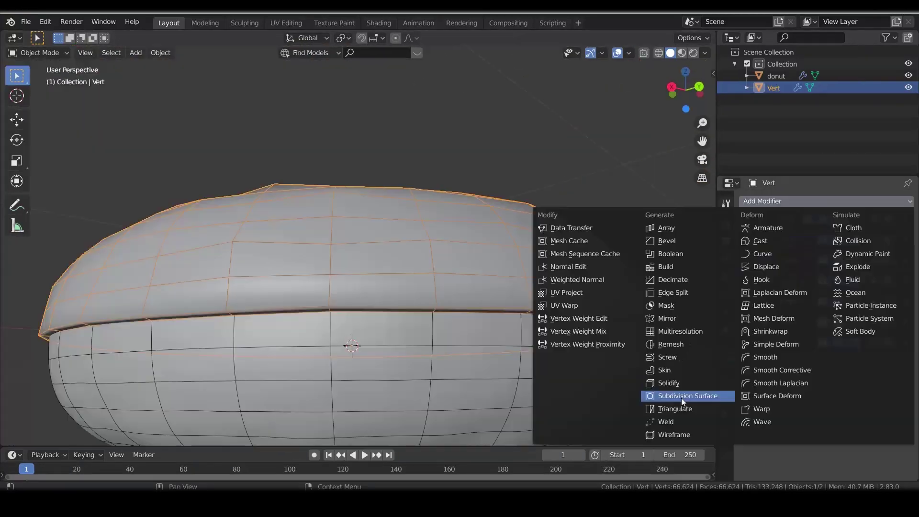
left_click(682, 396)
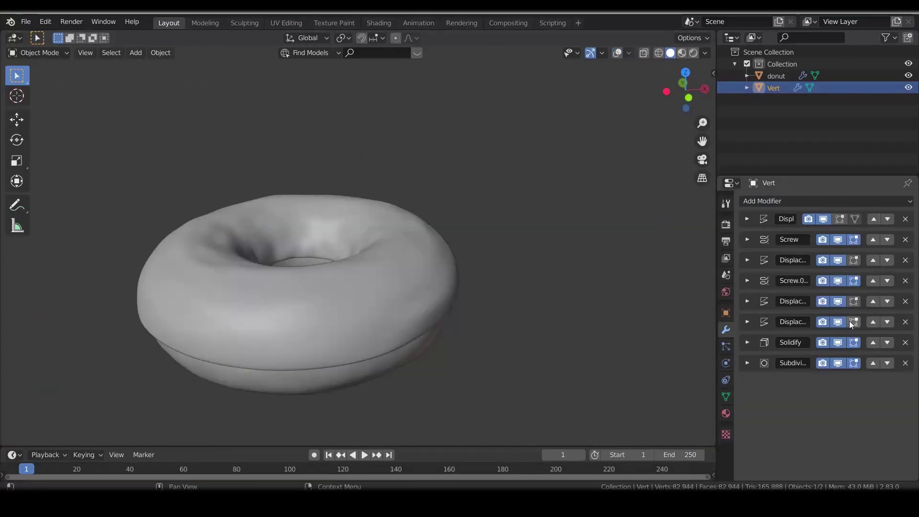
left_click(747, 322)
left_click(904, 367)
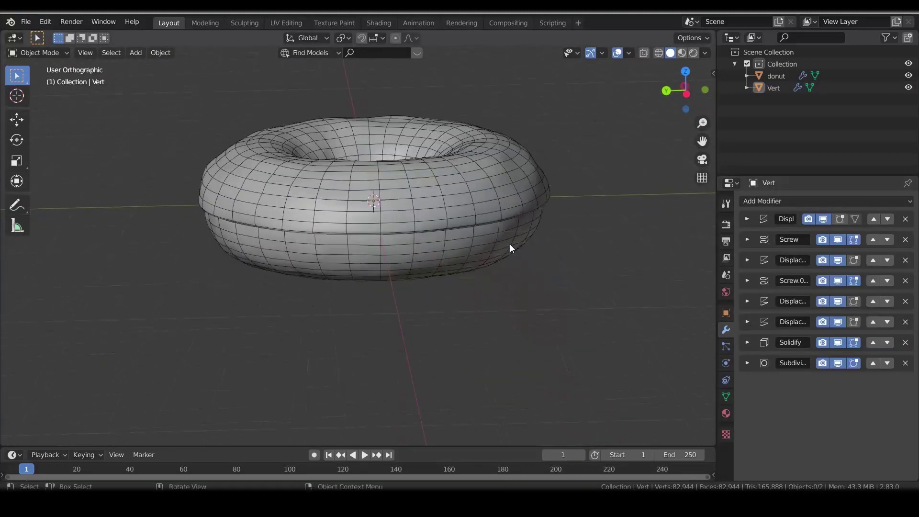
key("KP_1")
scroll(371, 220, "up", 2)
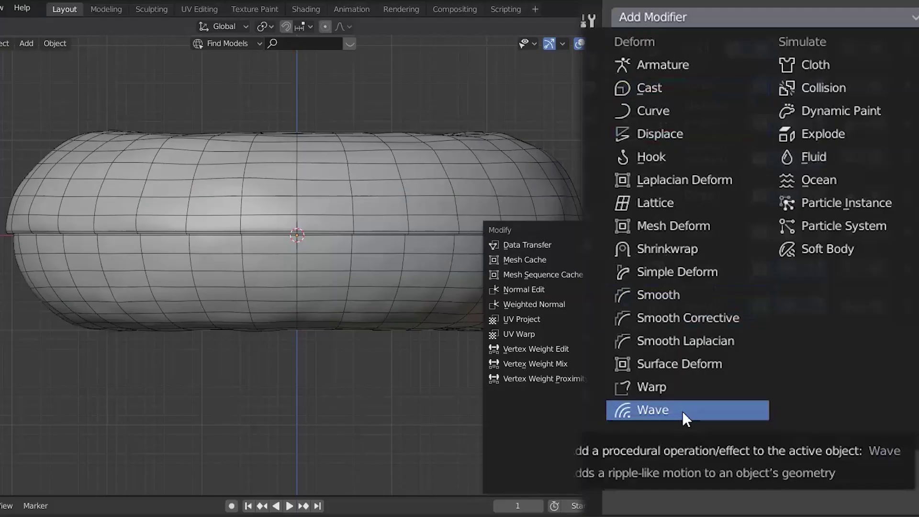
Step: Add a Wave modifier with offset -5.060 and adjust its life value
left_click(684, 380)
left_click(670, 202)
left_click_drag(713, 266, 614, 349)
left_click_drag(576, 379, 555, 379)
mouse_move(690, 305)
left_mouse_down()
mouse_move(704, 305)
mouse_move(690, 329)
mouse_move(661, 305)
mouse_move(680, 305)
left_mouse_up()
middle_click_drag(421, 216, 513, 191)
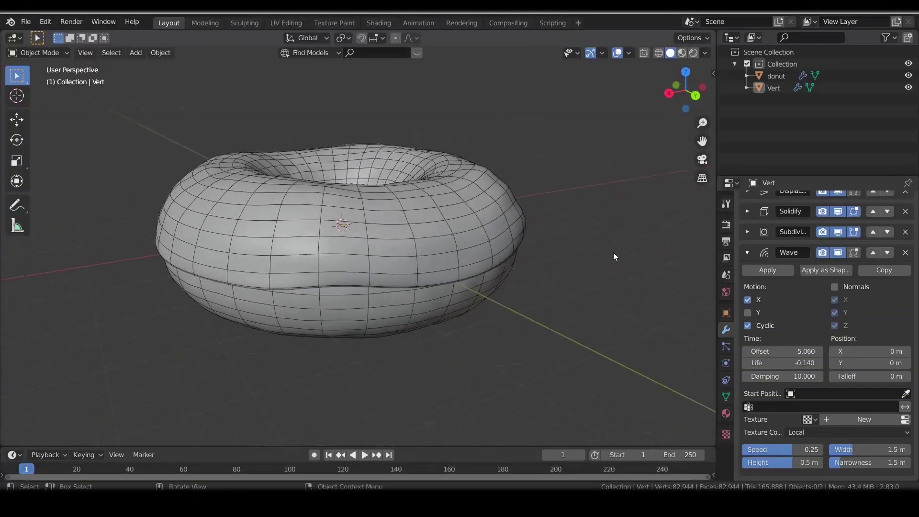
Step: Parent the Vert shell to the donut and raise radius2 to 3.560
left_click(513, 190, "shift")
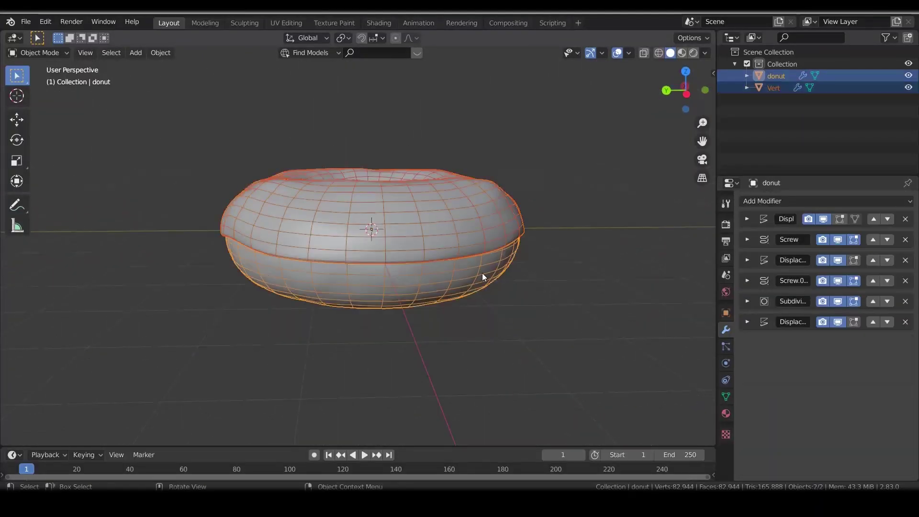
key("ctrl+p")
left_click(516, 283)
left_click(468, 289)
key("r")
key("r")
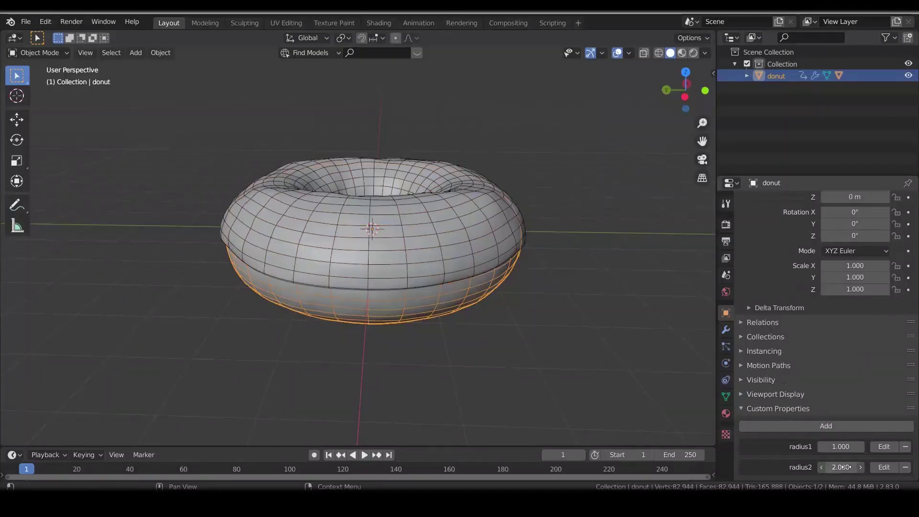
left_click_drag(841, 467, 843, 466)
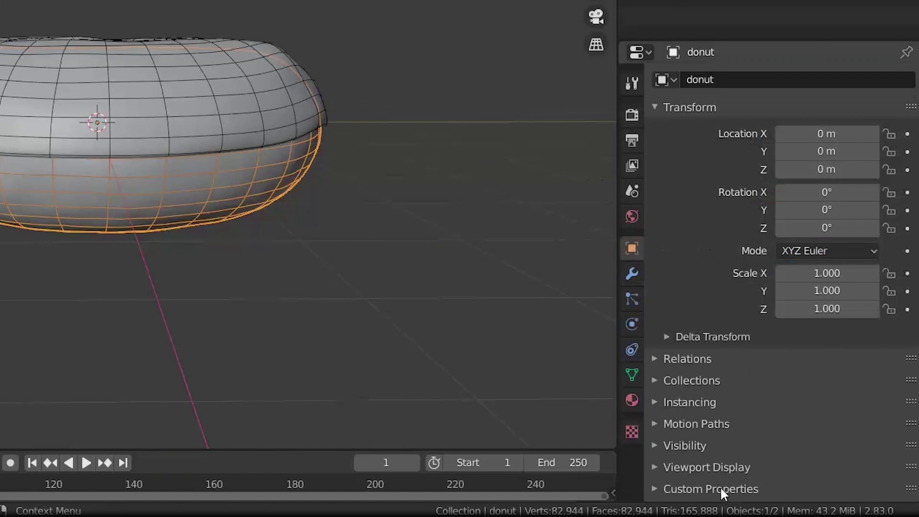
Step: Add a custom property to the donut named radius1
left_click(720, 487)
scroll(709, 353, "down", 1)
left_click(777, 479)
scroll(737, 404, "down", 1)
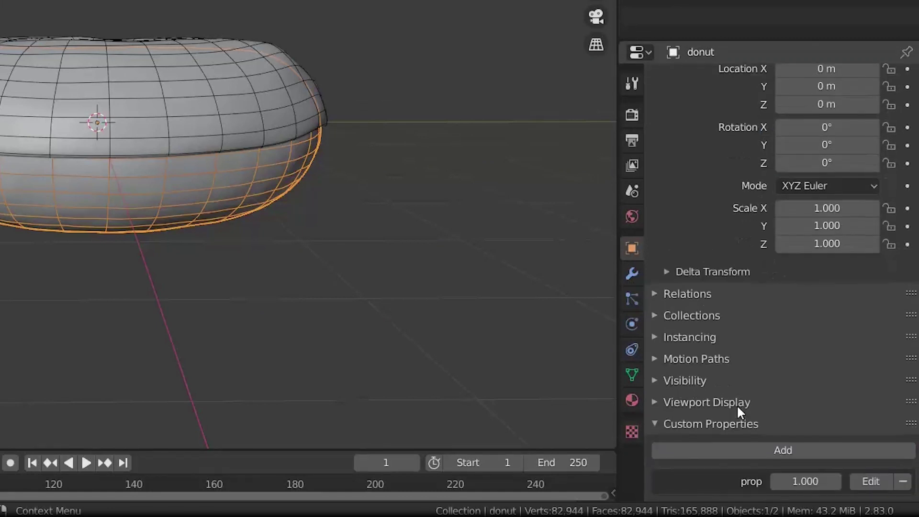
left_click(872, 481)
left_click(750, 350)
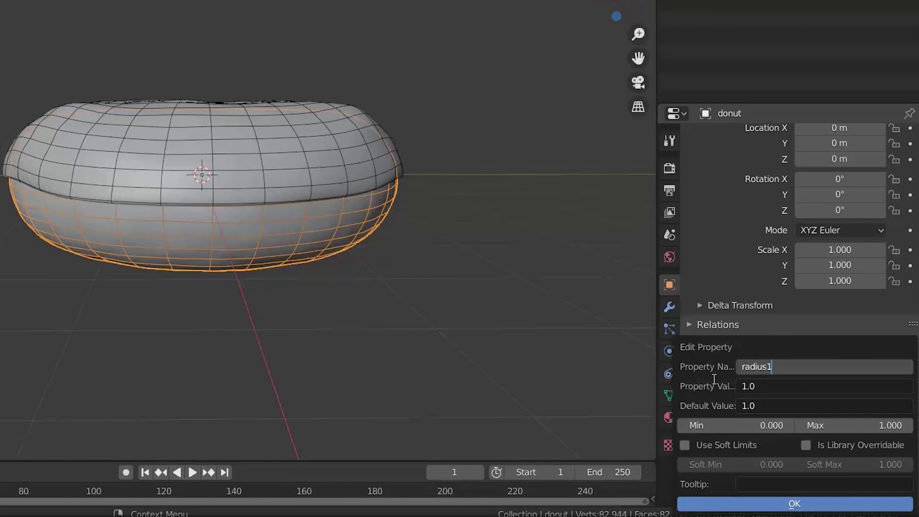
left_click(789, 502)
Step: Add a driver to the donut's first Displace strength
left_click(669, 306)
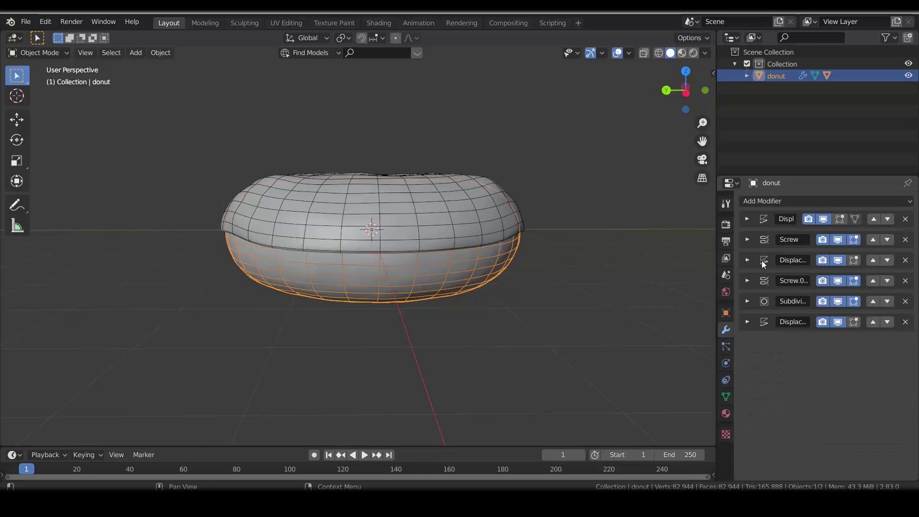
left_click(747, 219)
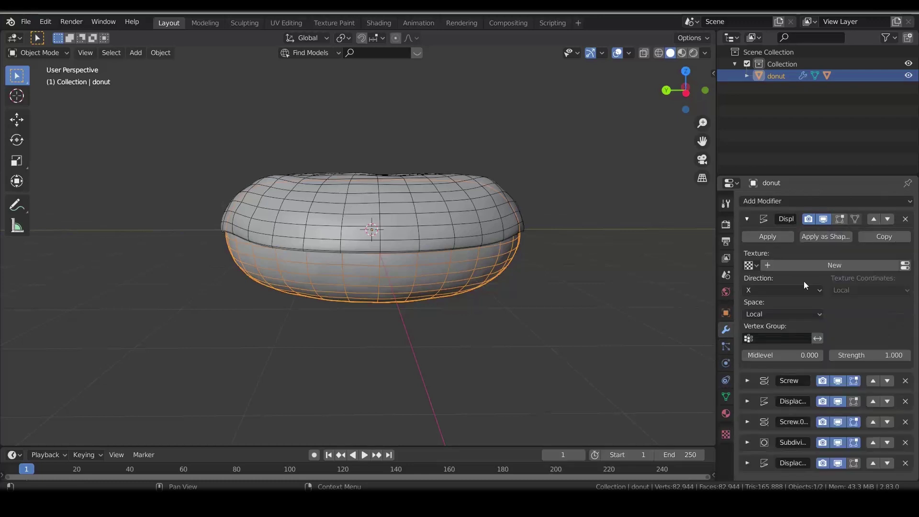
left_click_drag(859, 357, 880, 354)
right_click(881, 355)
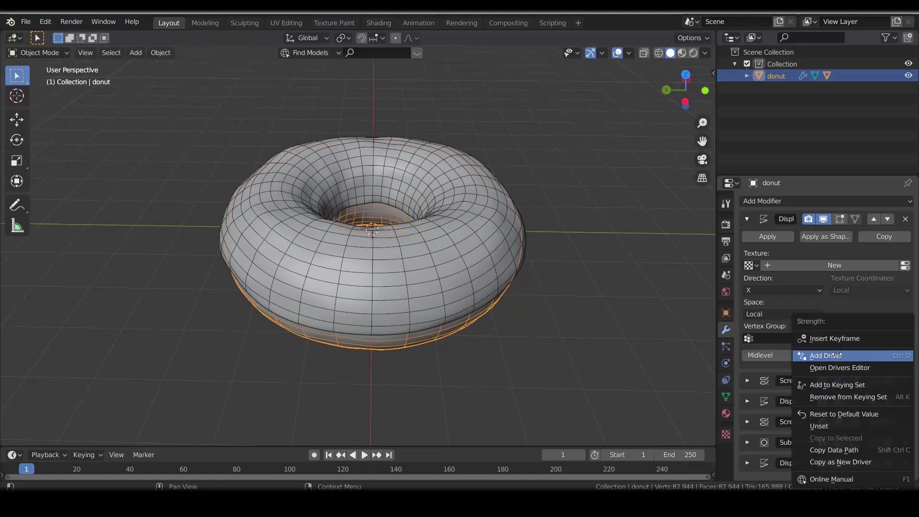
left_click(829, 355)
Step: Replace the driver variable with a Single Property read from the donut
left_click(827, 476)
left_click(590, 250)
left_click(514, 232)
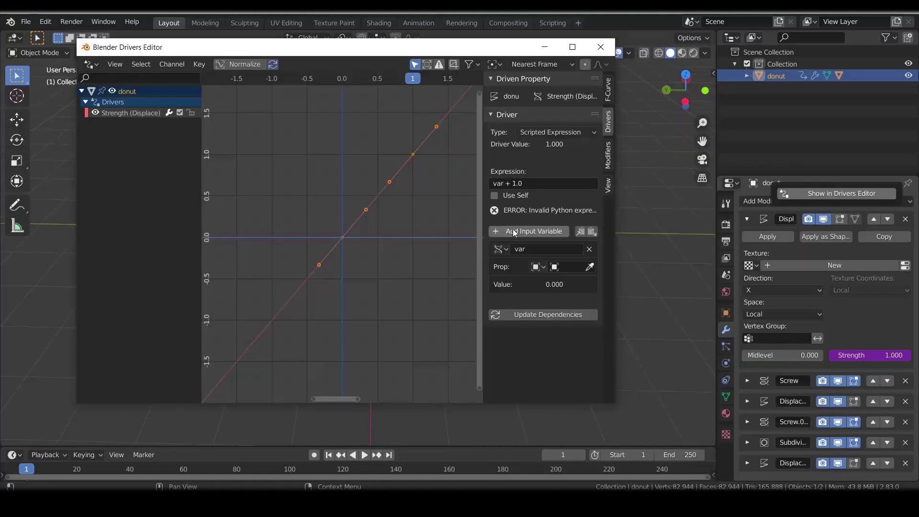
left_click(501, 249)
left_click(453, 265)
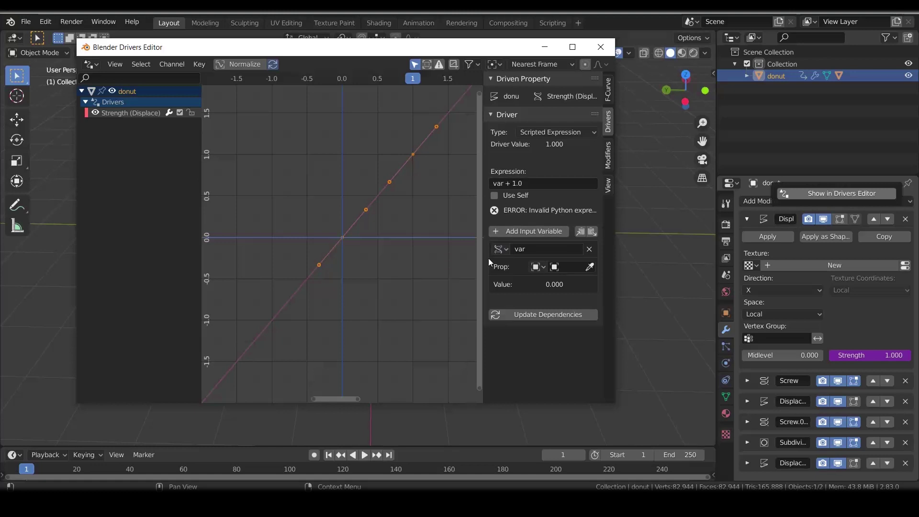
left_click(572, 267)
left_click(507, 284)
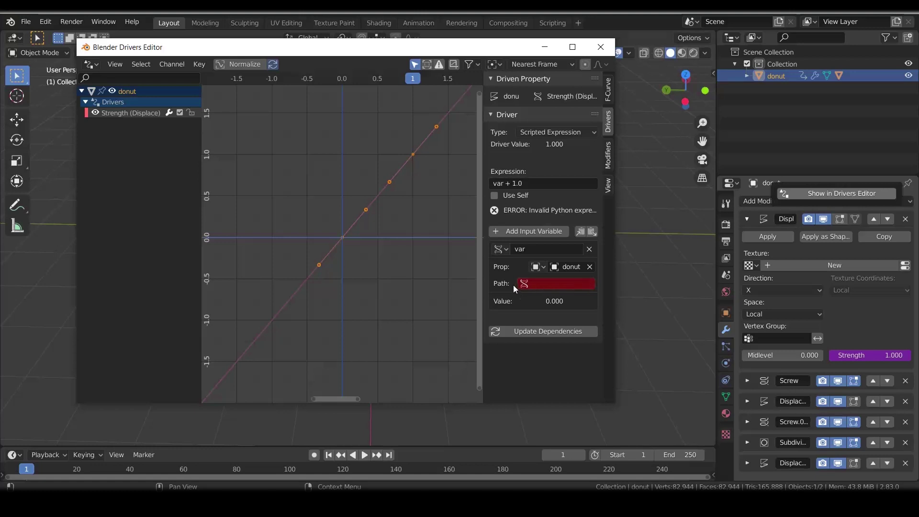
Step: Point the variable at the ['radius1'] path and use tube_radius in the expression
left_click(727, 312)
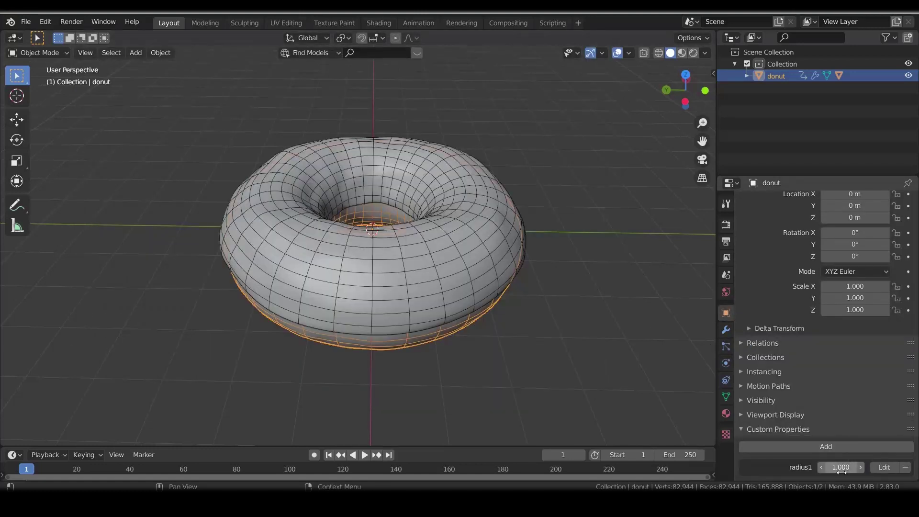
right_click(841, 468)
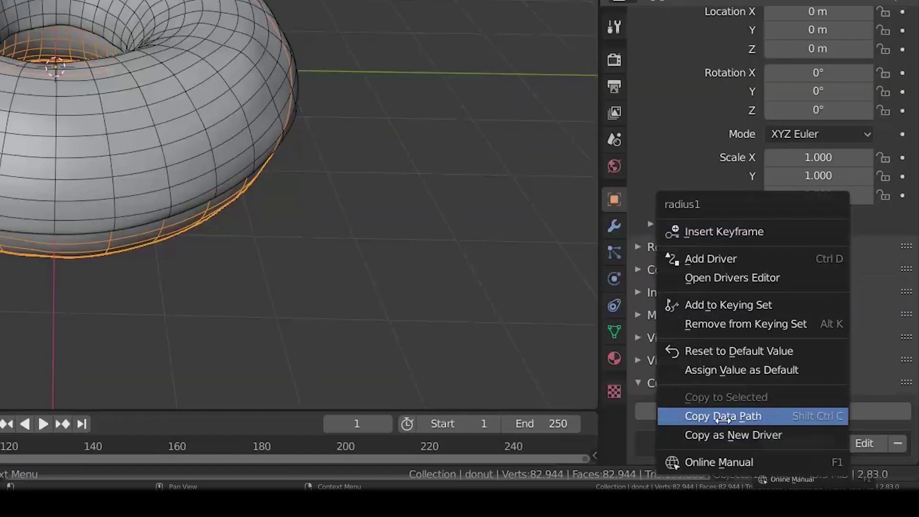
left_click(723, 417)
left_click(430, 448)
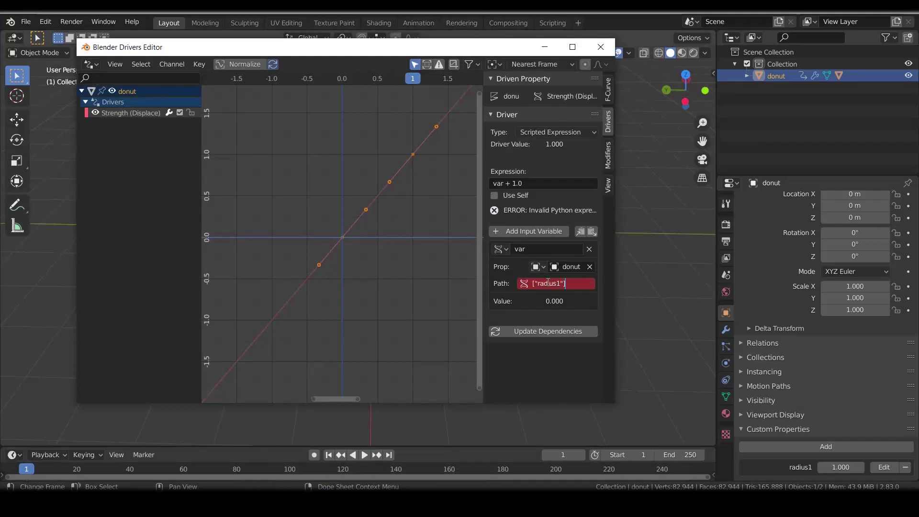
key("Return")
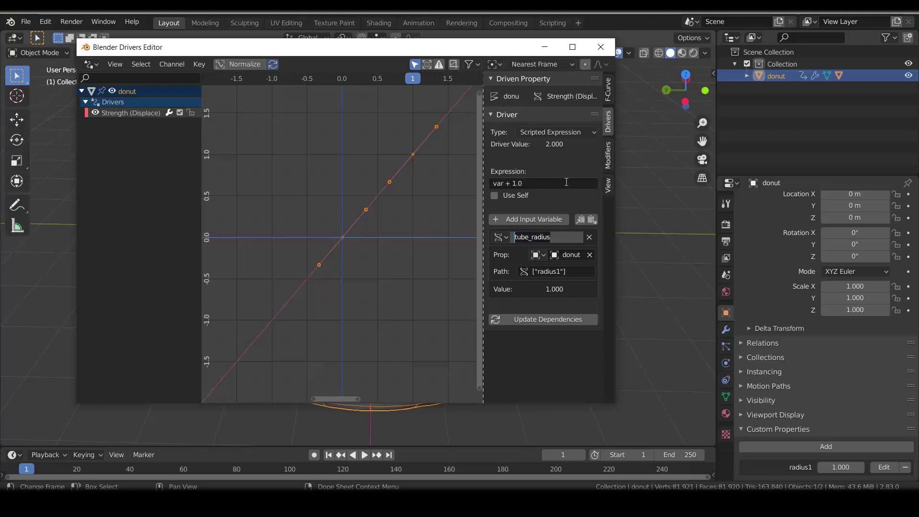
left_click(566, 183)
key("ctrl+v")
left_click(534, 330)
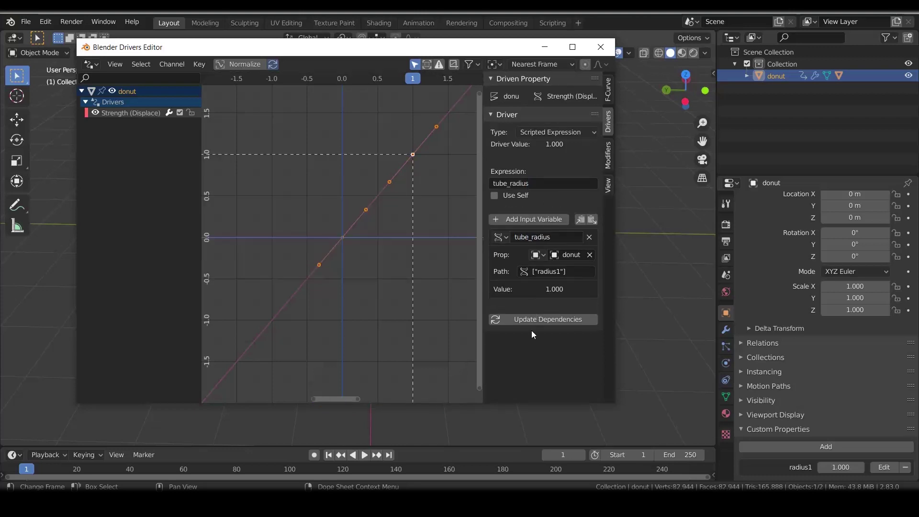
Step: Close the Drivers editor and check that dragging radius1 reshapes the donut
left_click(543, 49)
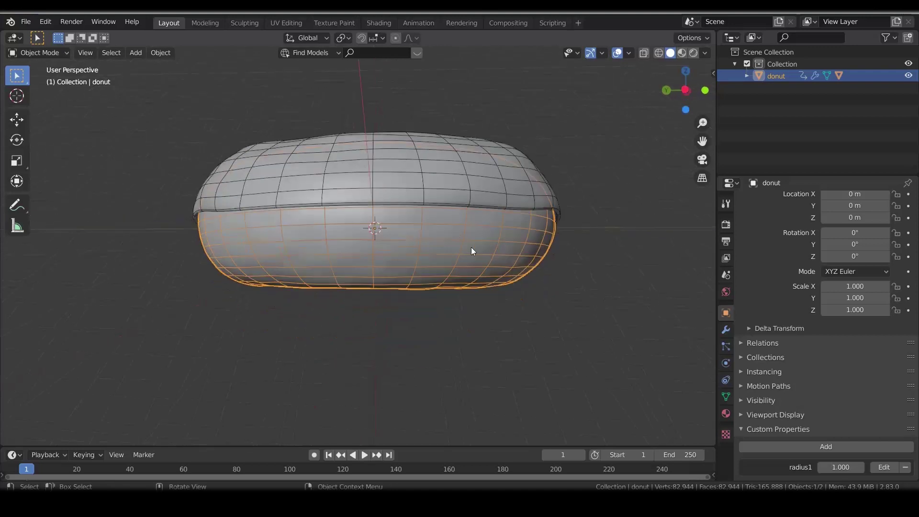
mouse_move(839, 467)
left_mouse_down()
mouse_move(821, 467)
mouse_move(855, 468)
mouse_move(907, 447)
mouse_move(814, 455)
mouse_move(862, 460)
mouse_move(809, 465)
mouse_move(842, 468)
left_mouse_up()
left_click(885, 467)
left_click(866, 476)
Step: Copy the driver from the donut's Displace modifier Strength
middle_click_drag(627, 304, 696, 304)
left_click(726, 329)
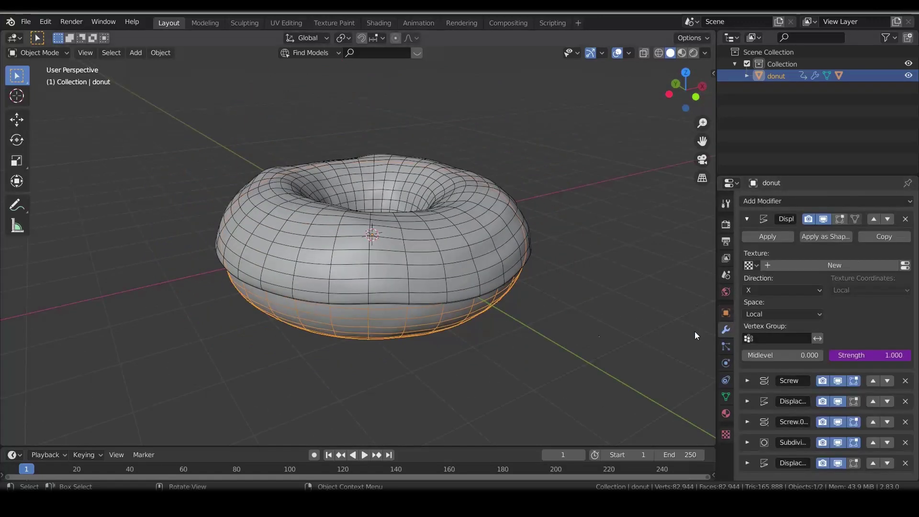
right_click(882, 352)
left_click(747, 219)
Step: Paste the copied driver onto the icing's Displace Strength
left_click(477, 257)
middle_click_drag(475, 255, 479, 234)
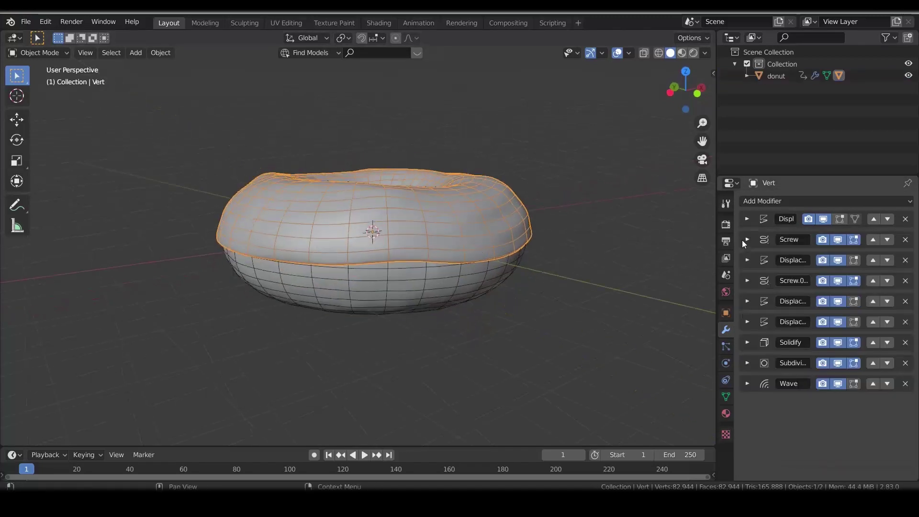
left_click(748, 219)
right_click(865, 355)
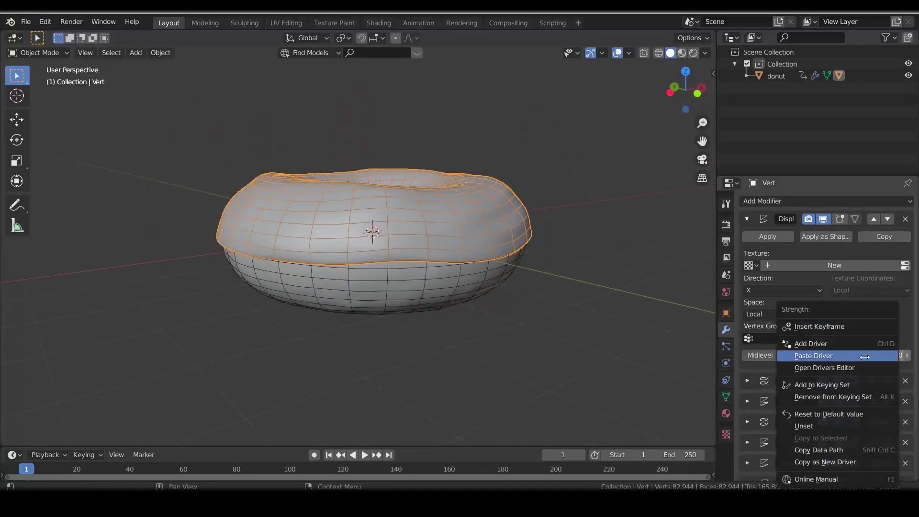
left_click(814, 356)
Step: Lower radius1 on the donut so the donut and icing shrink together
left_click(726, 313)
left_click(776, 75)
left_click_drag(842, 467, 802, 462)
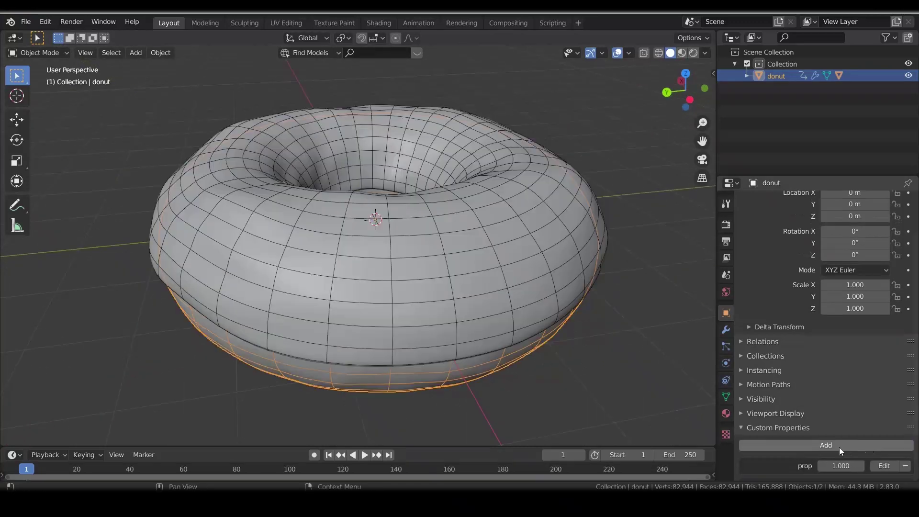
Step: Add a radius2 custom property and point the Strength driver variable 'torus_radius' at a donut property
left_click(840, 447)
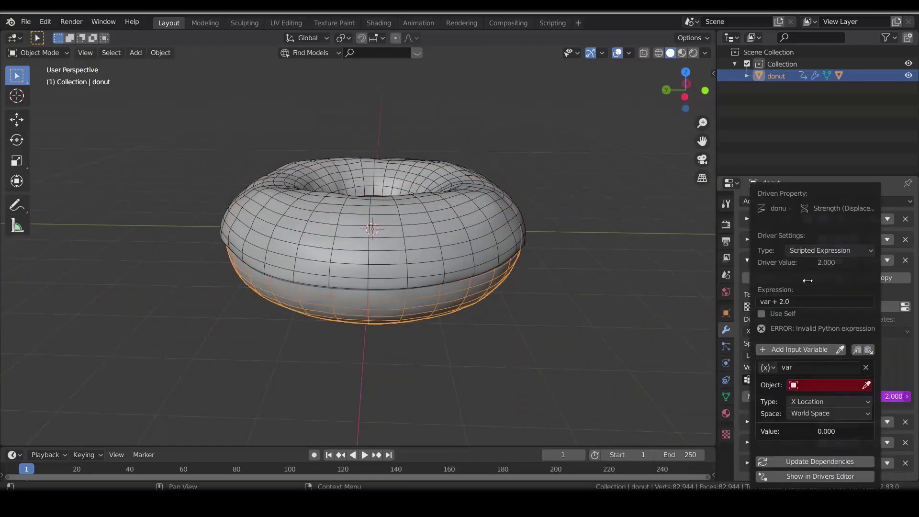
left_click(820, 470)
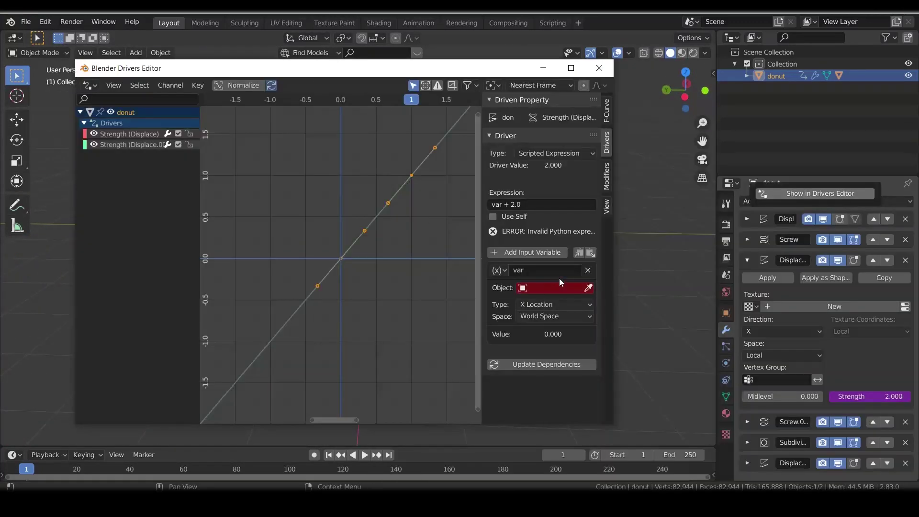
left_click(559, 288)
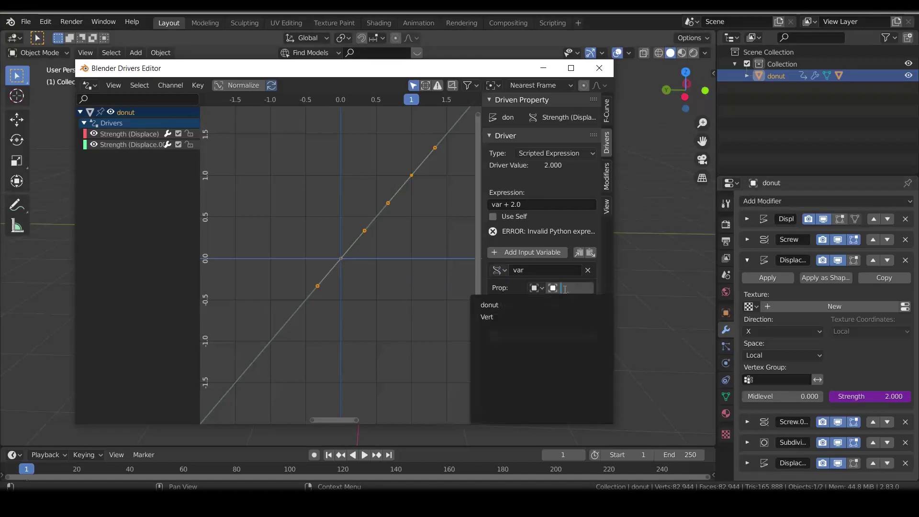
type("torus_radius")
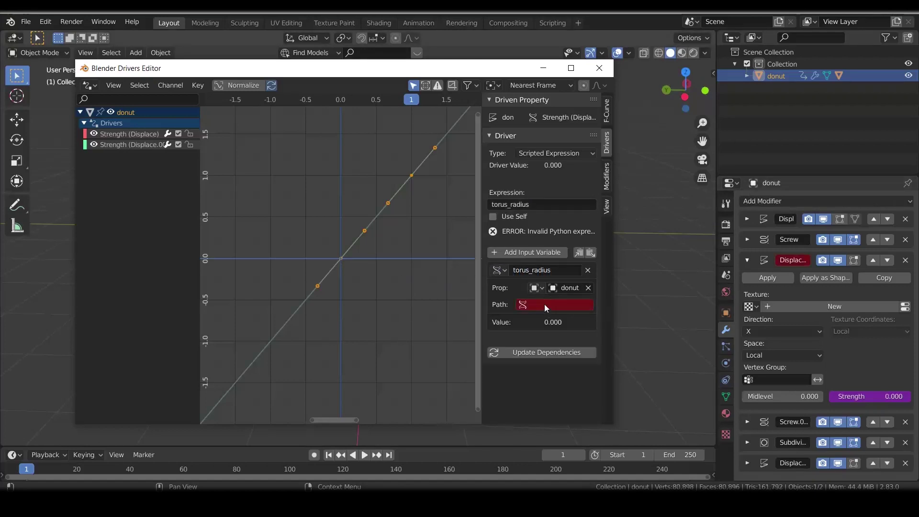
right_click(858, 396)
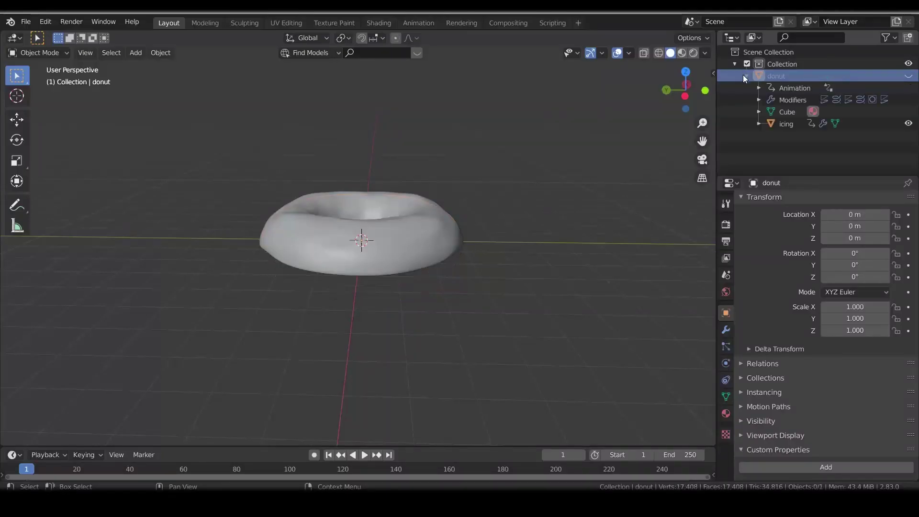
Step: Add a new sprinkle object with Screw modifier steps set to 1 and angle 0
key("shift+a")
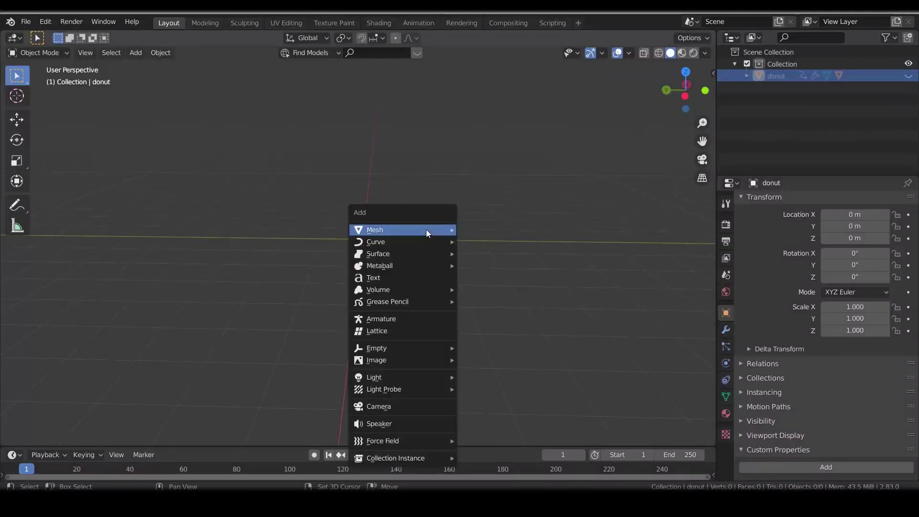
mouse_move(430, 232)
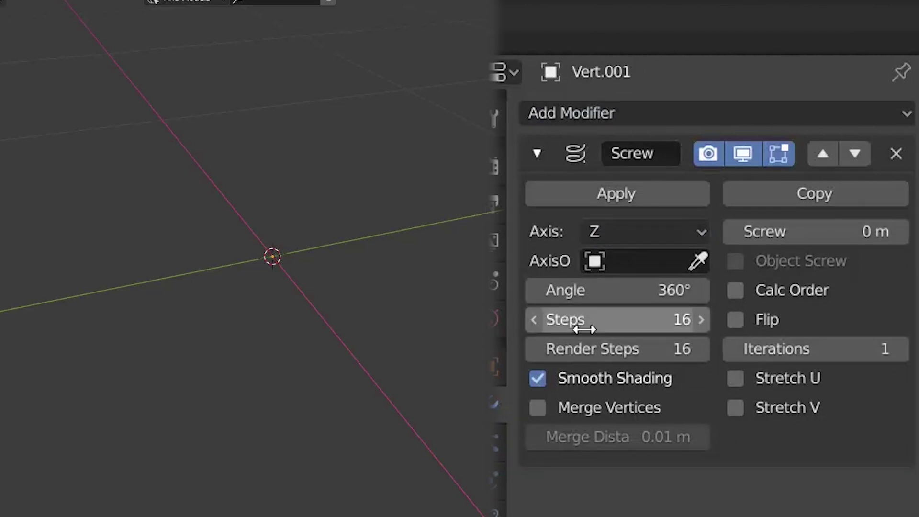
left_click_drag(584, 329, 585, 347)
type("1")
key("Return")
type("0")
key("Return")
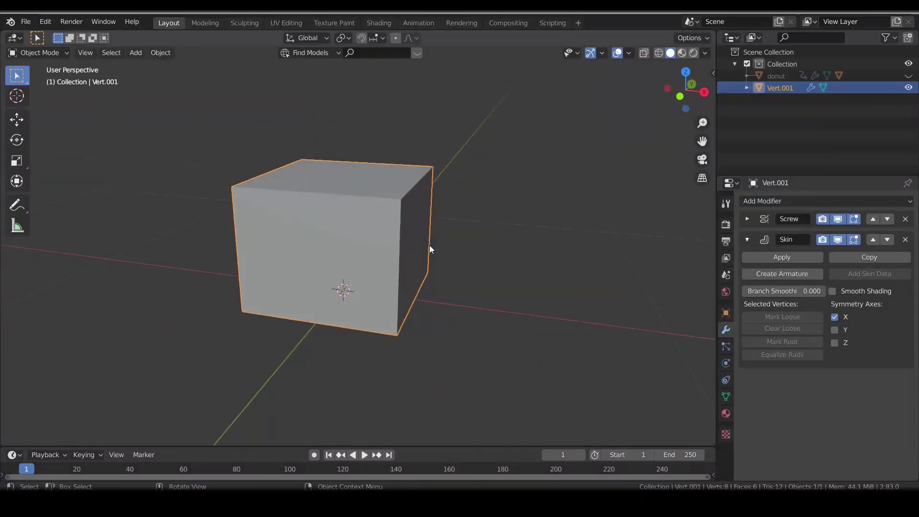
Step: Shrink the skin radius to a thin rod and add a Subdivision Surface modifier
key("Tab")
key("ctrl+a")
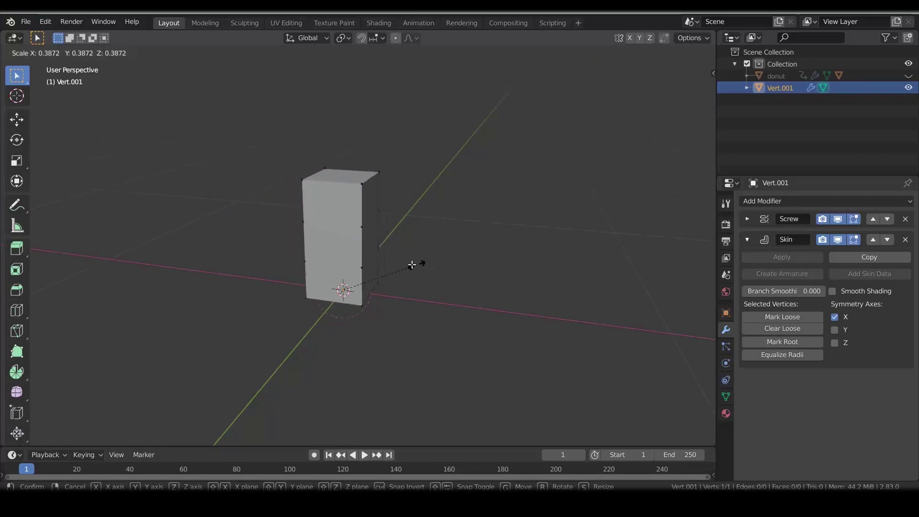
left_click(357, 251)
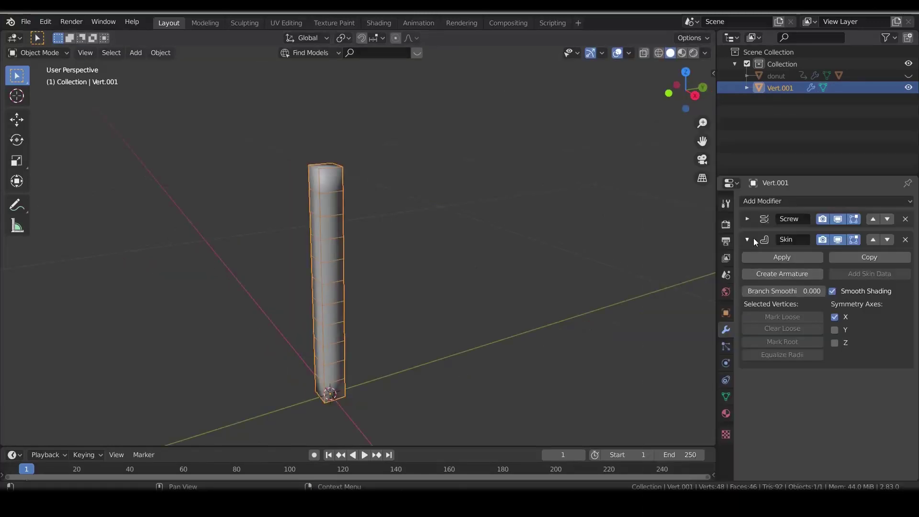
left_click(753, 240)
left_click(760, 202)
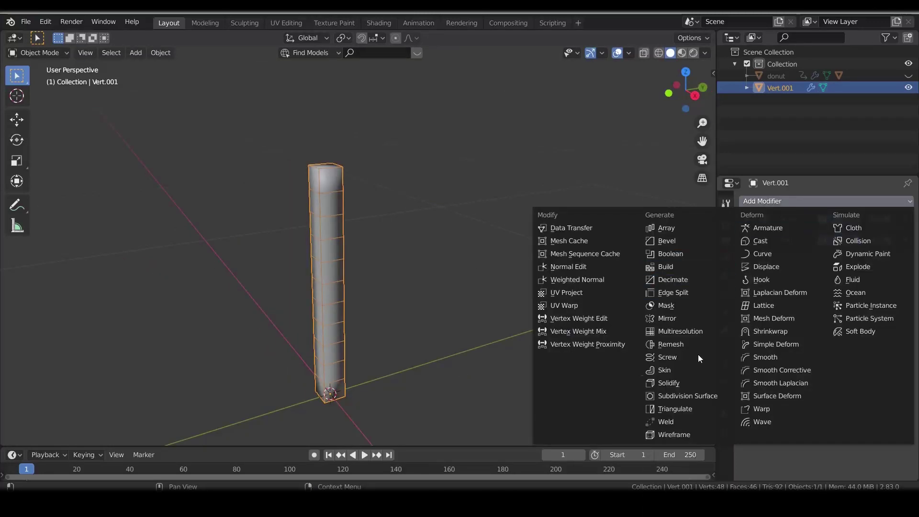
left_click(696, 397)
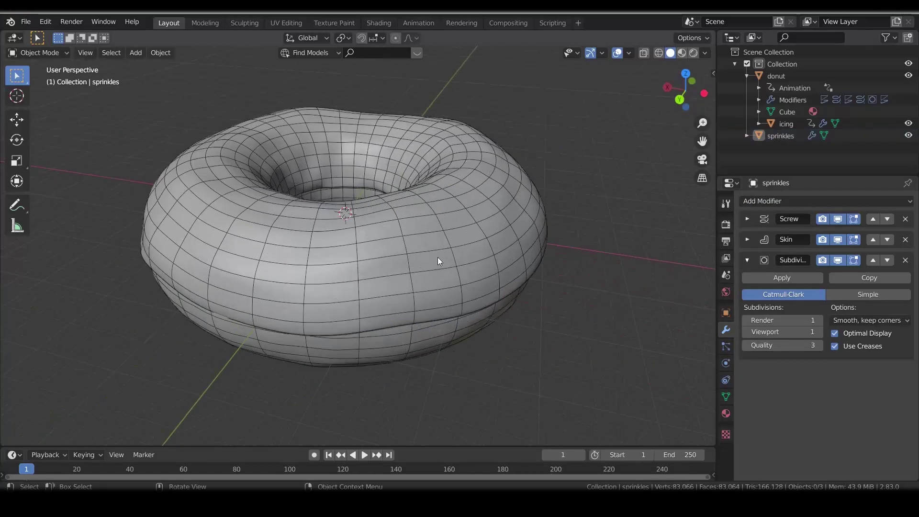
Step: Add a Hair particle system to the icing, emitting from the modifier stack
left_click(440, 249)
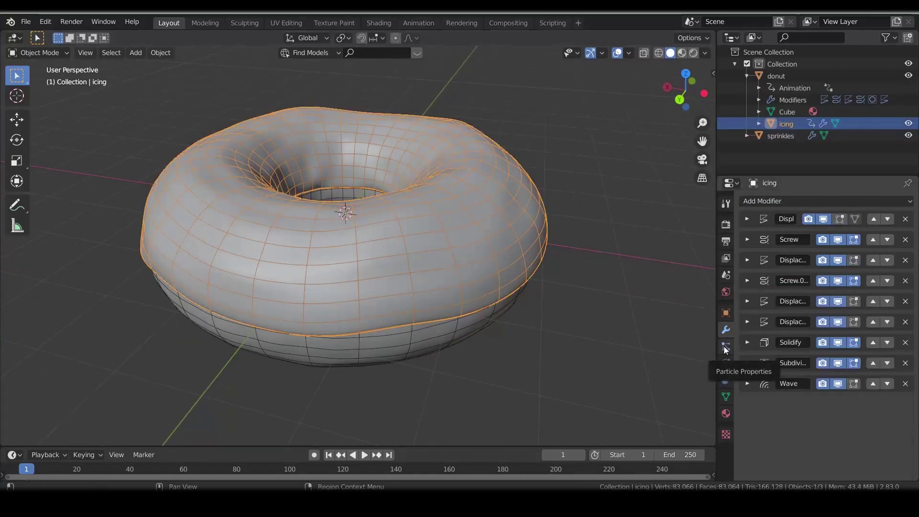
left_click(726, 348)
left_click(910, 201)
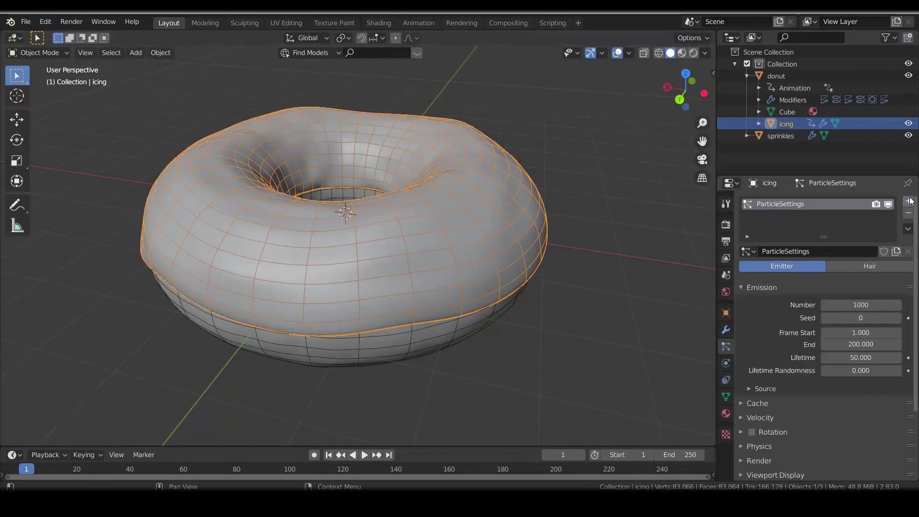
left_click(849, 265)
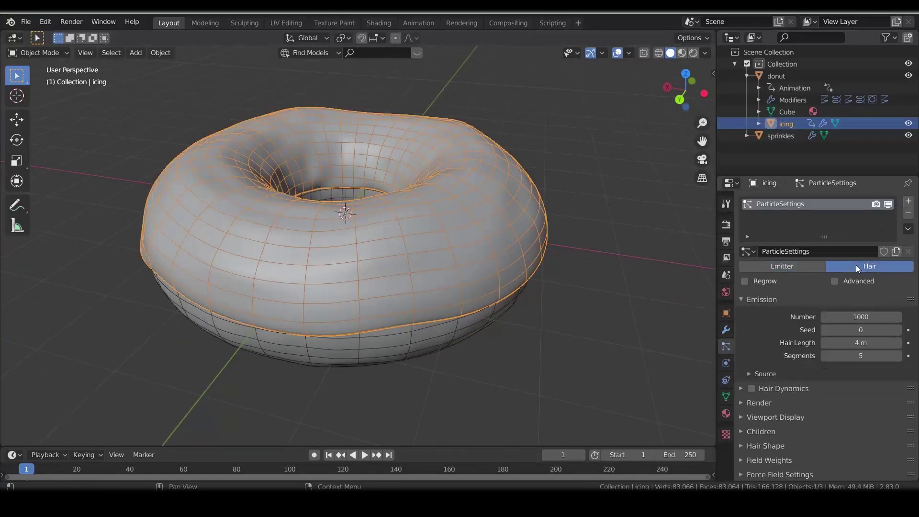
left_click(848, 343)
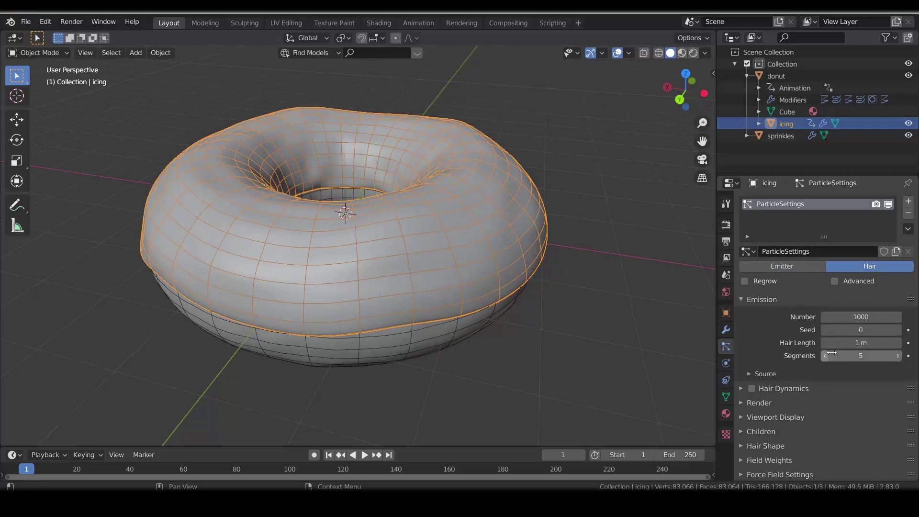
left_click(766, 374)
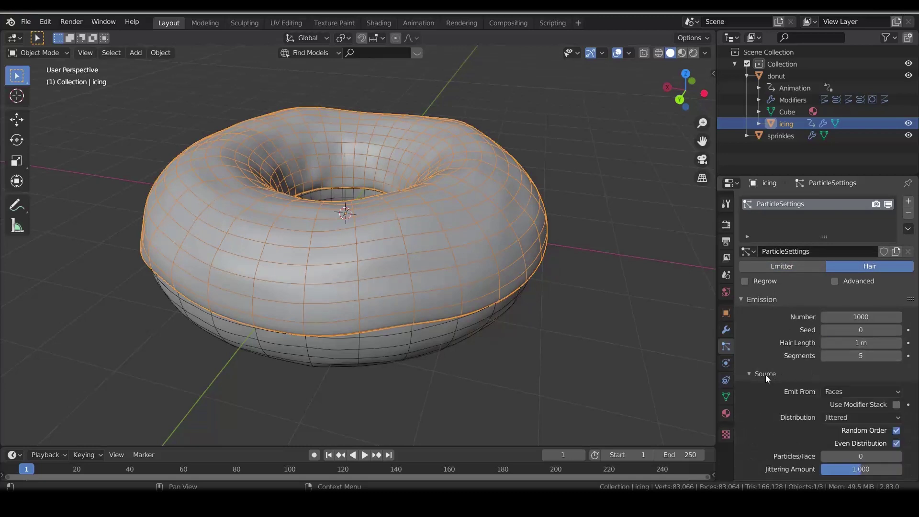
left_click(897, 405)
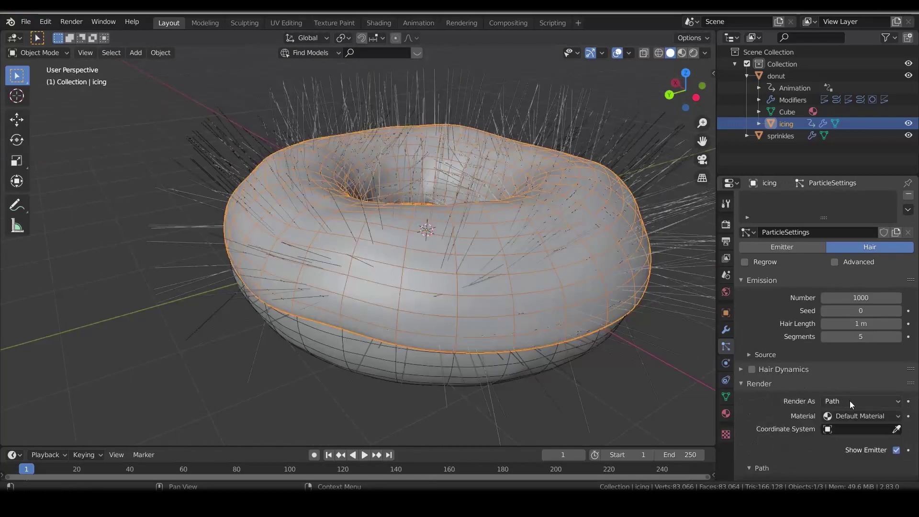
Step: Render the particles as the sprinkles object at scale 1
left_click(851, 401)
left_click(835, 440)
scroll(835, 431, "down", 3)
left_click(847, 430)
left_click(814, 331)
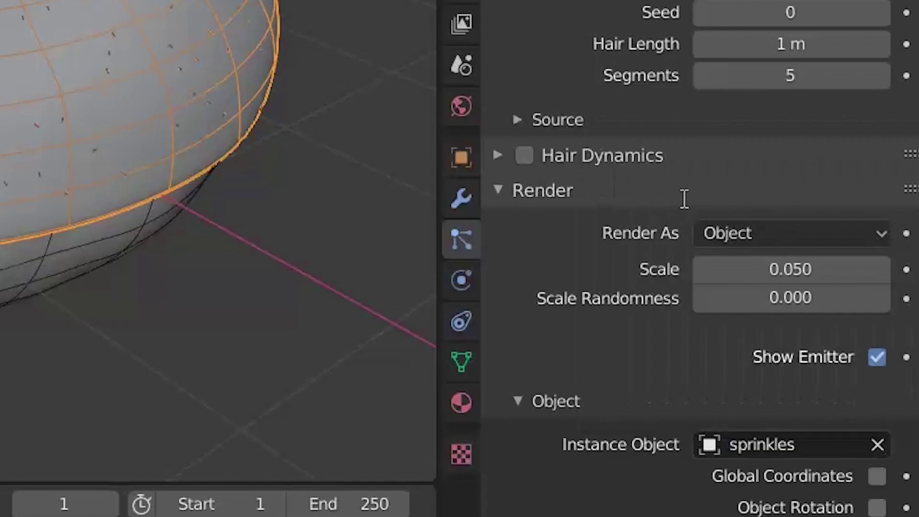
left_click(853, 361)
type("1")
key("Return")
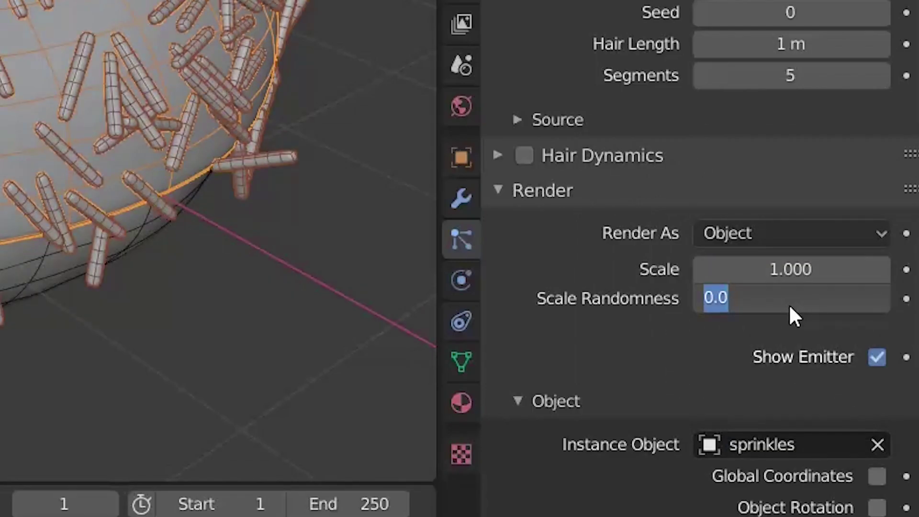
Step: Set scale randomness 0.3 and hair length 0.5 m, then test radius1 resizing
type(".3")
key("Return")
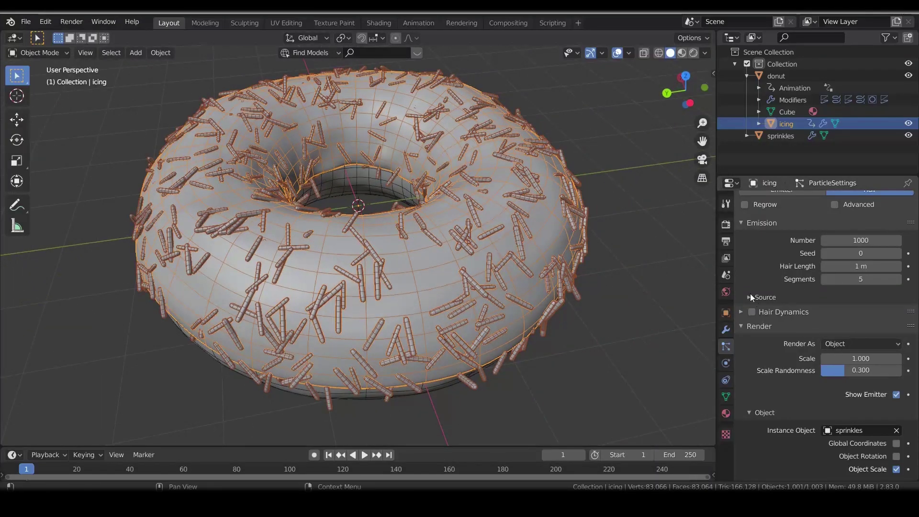
scroll(751, 296, "up", 4)
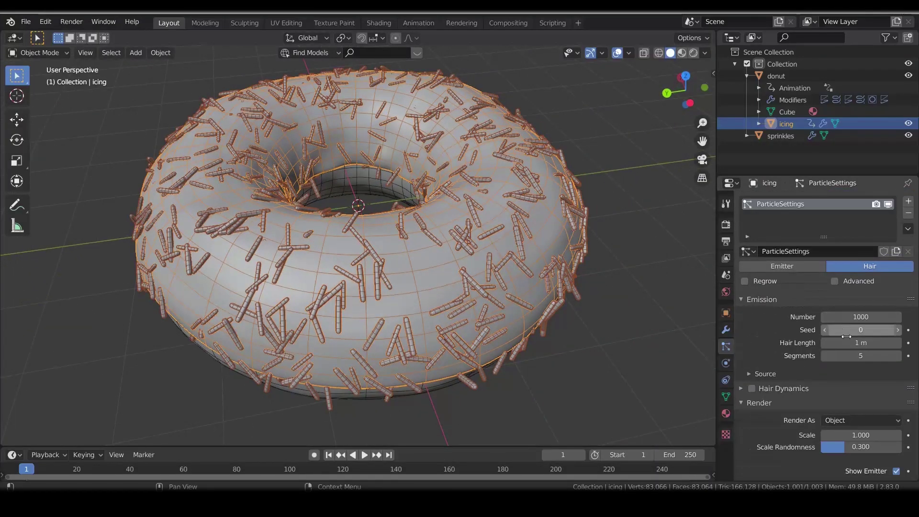
type(".5")
key("Return")
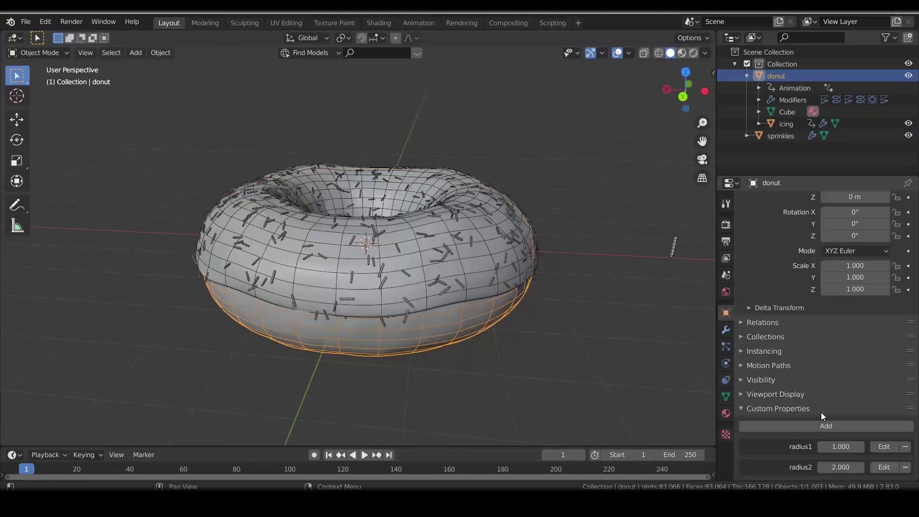
mouse_move(833, 446)
left_mouse_down()
mouse_move(881, 447)
mouse_move(814, 446)
mouse_move(896, 446)
mouse_move(842, 446)
left_mouse_up()
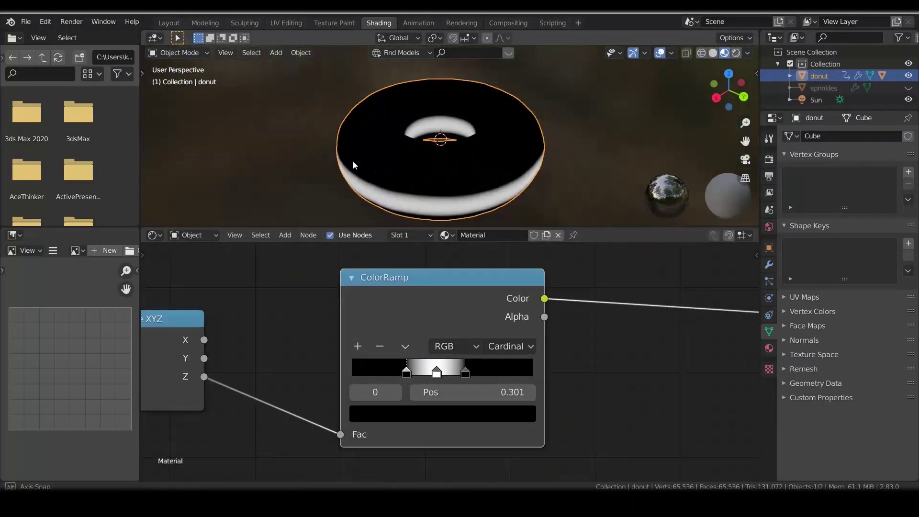